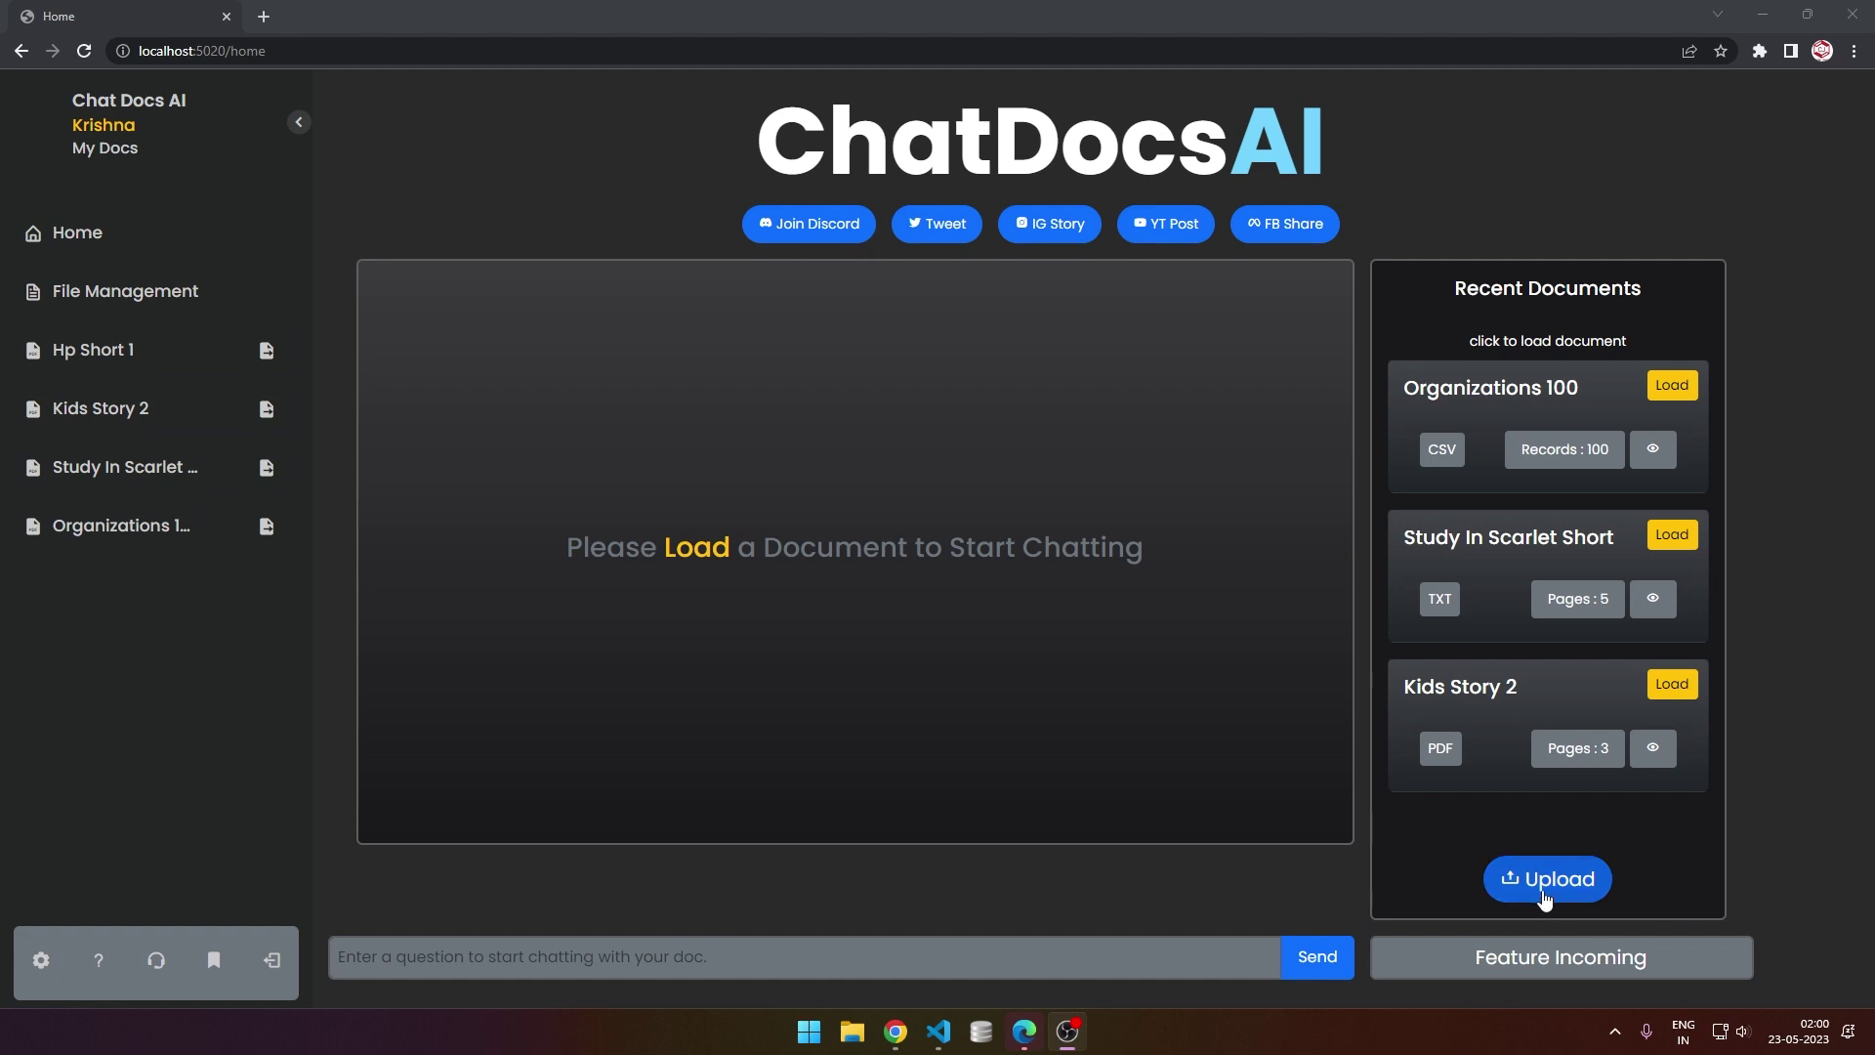
- Upload and load Short-3pages.pdf, then scroll through its earlier chat answers
{"action": "left_click", "coordinate": [1544, 896]}
{"action": "left_click", "coordinate": [910, 540]}
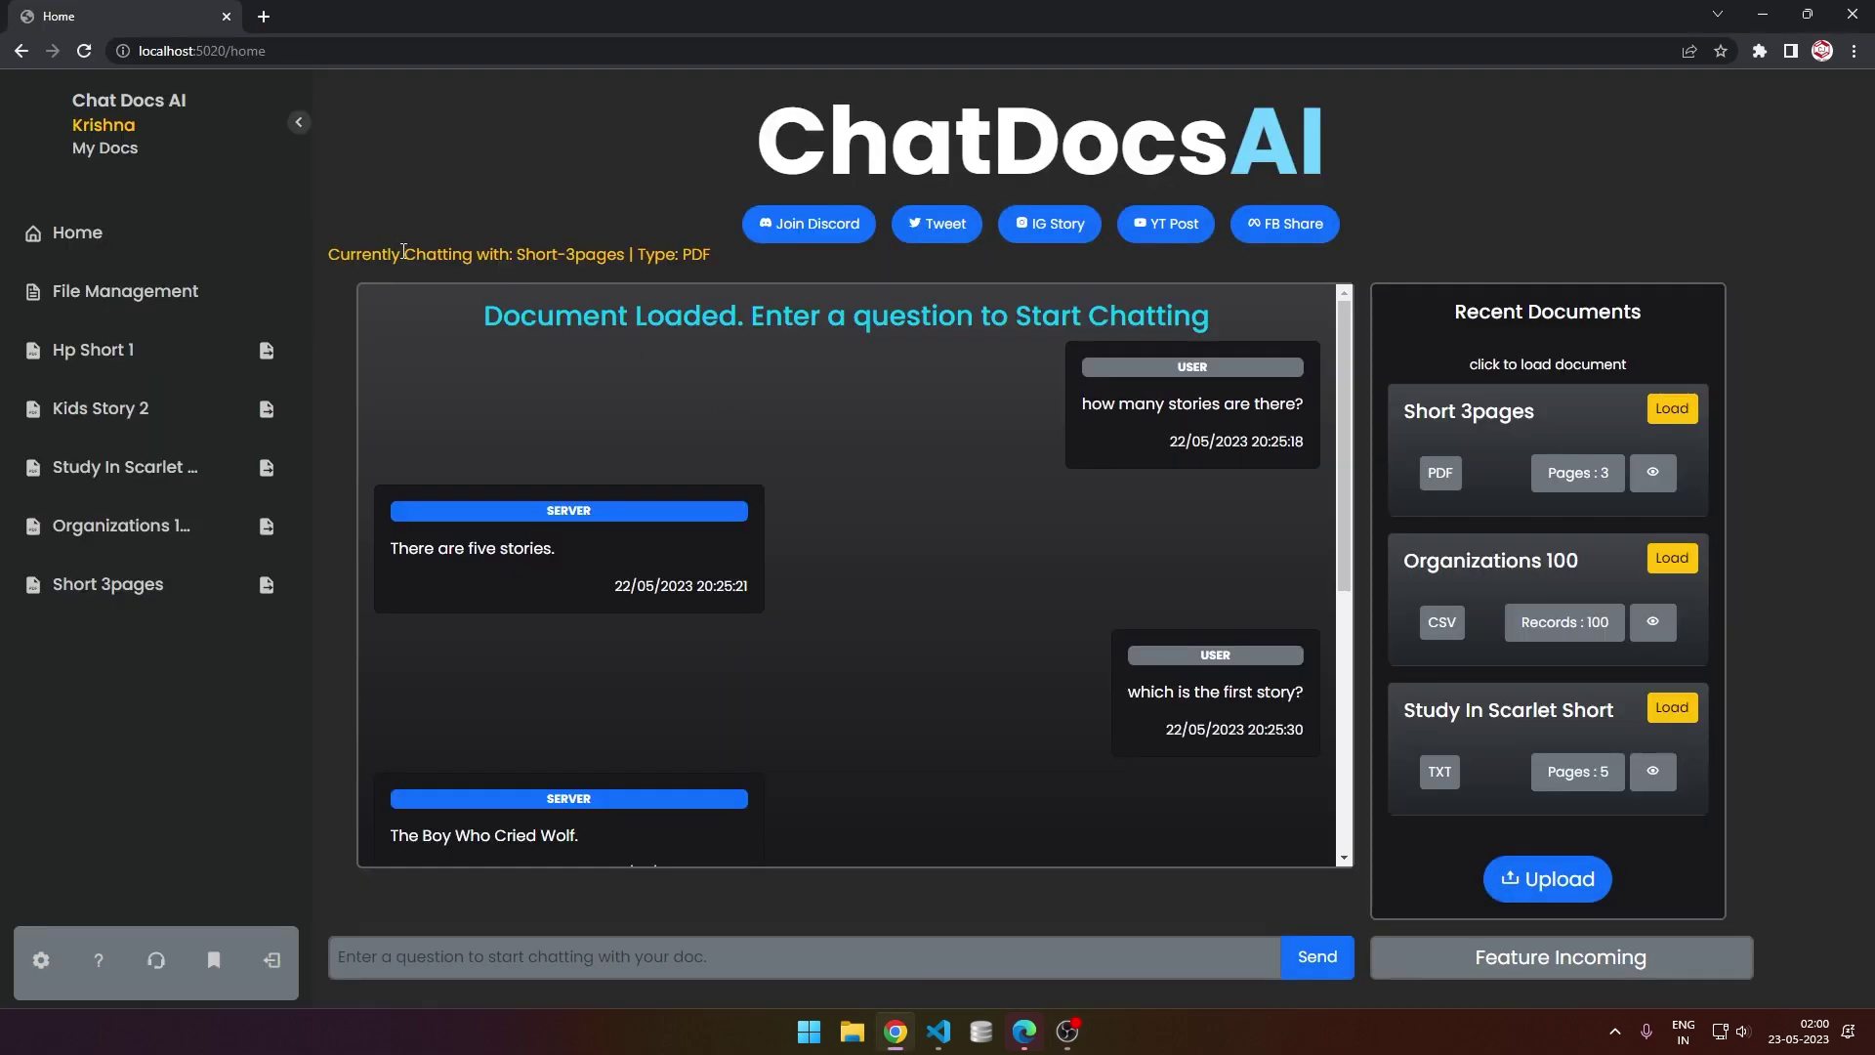
{"action": "left_click_drag", "start_coordinate": [334, 252], "coordinate": [565, 258]}
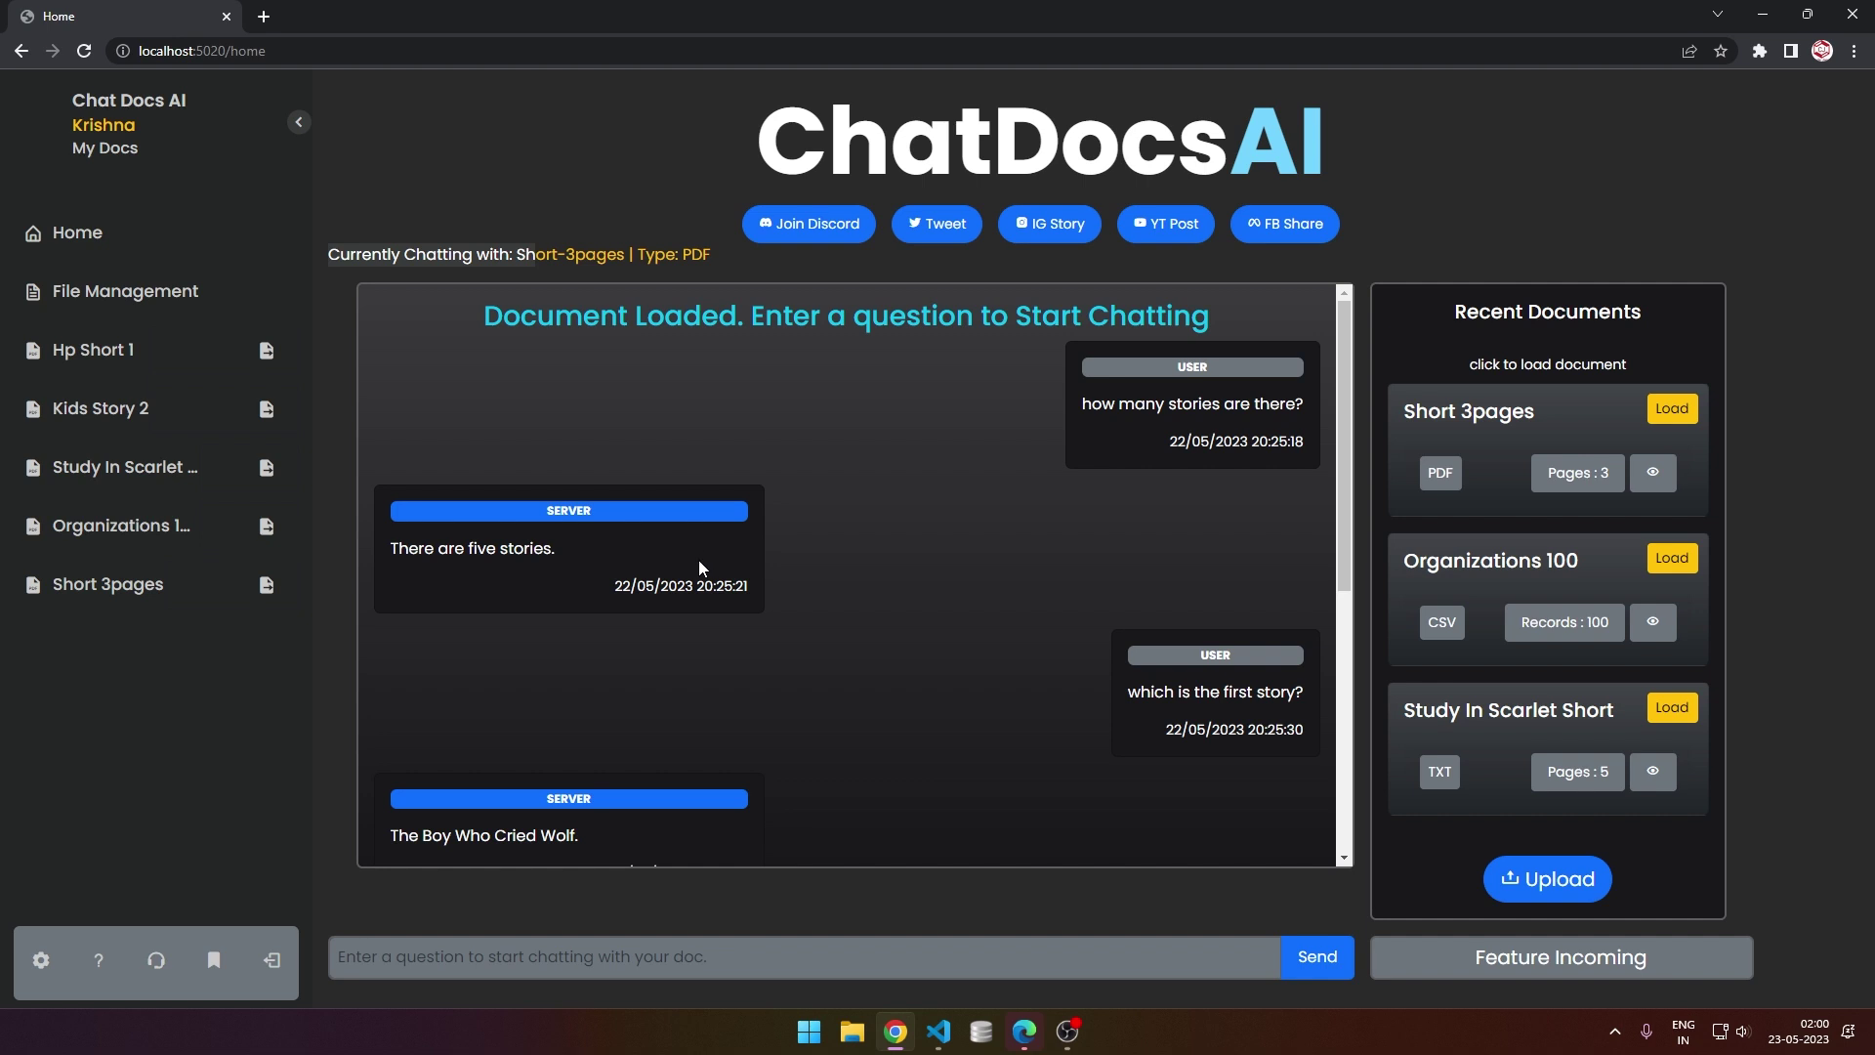
{"action": "left_click_drag", "start_coordinate": [1461, 314], "coordinate": [1649, 326]}
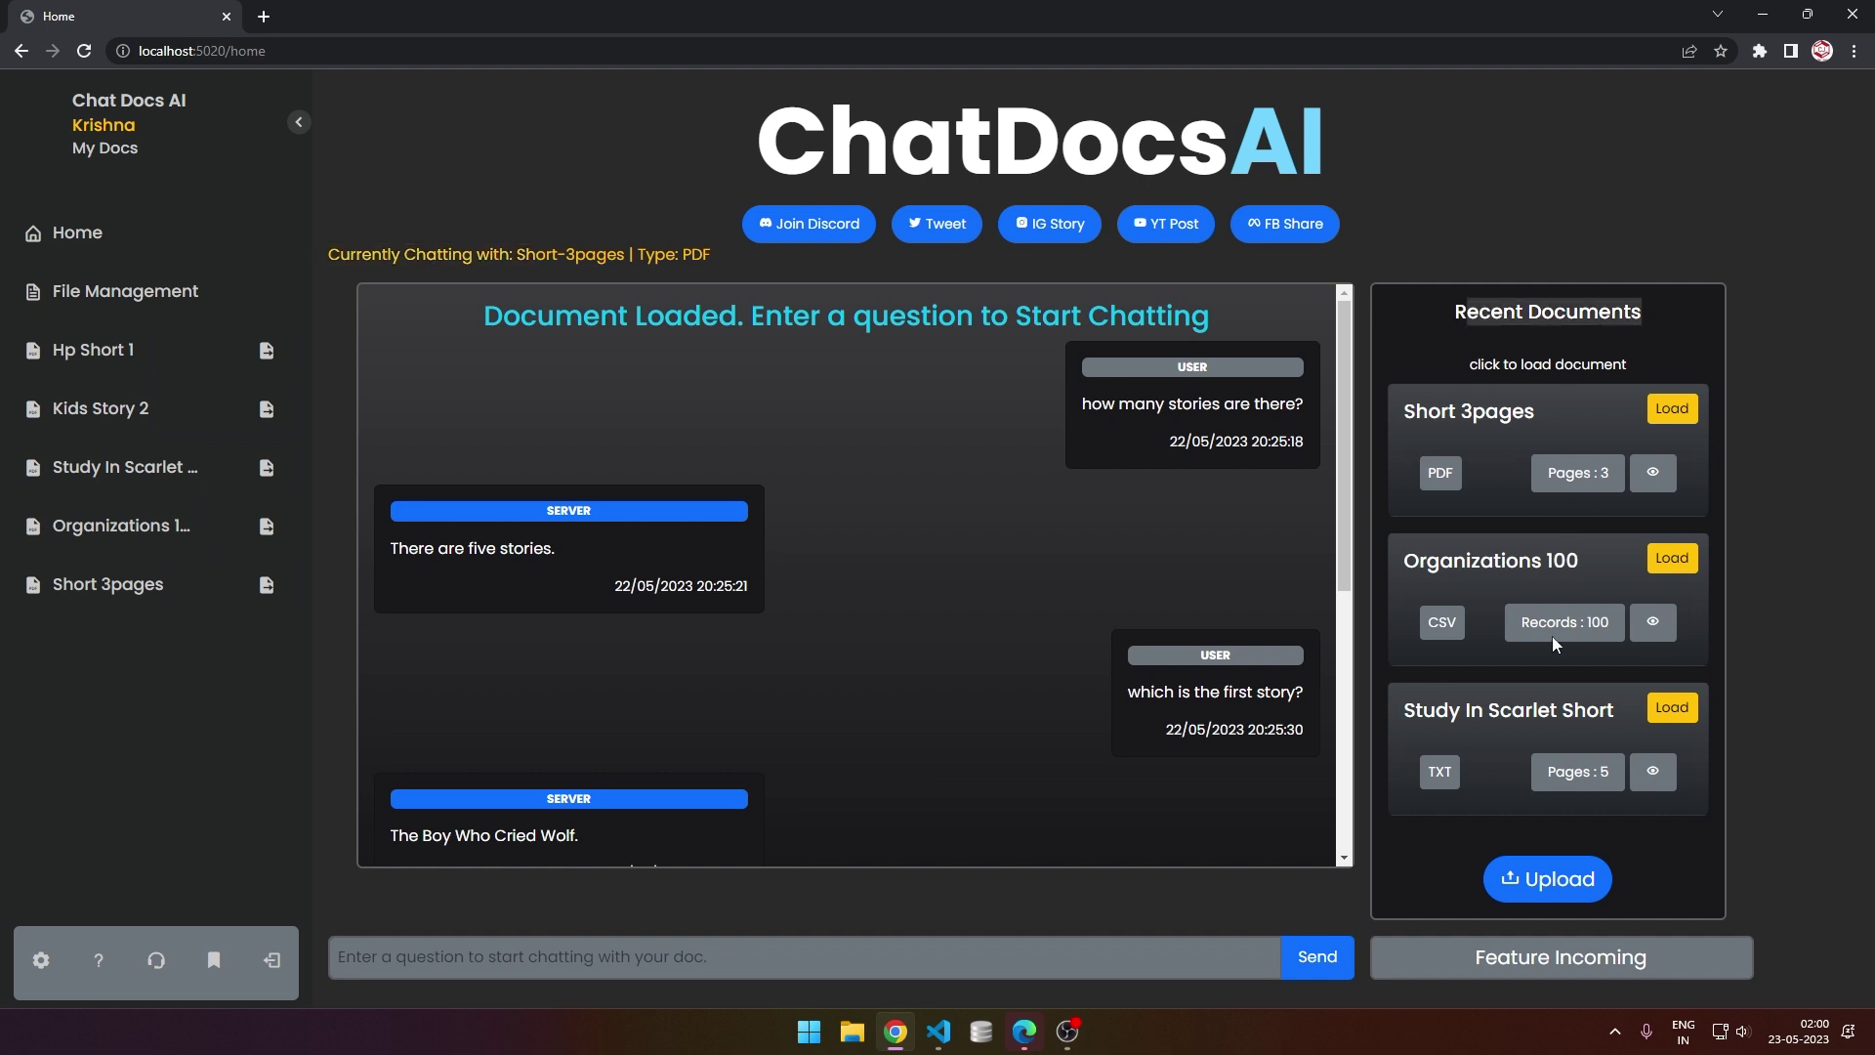
{"action": "mouse_move", "coordinate": [1621, 767]}
{"action": "scroll", "coordinate": [825, 683], "scroll_direction": "down", "scroll_amount": 4}
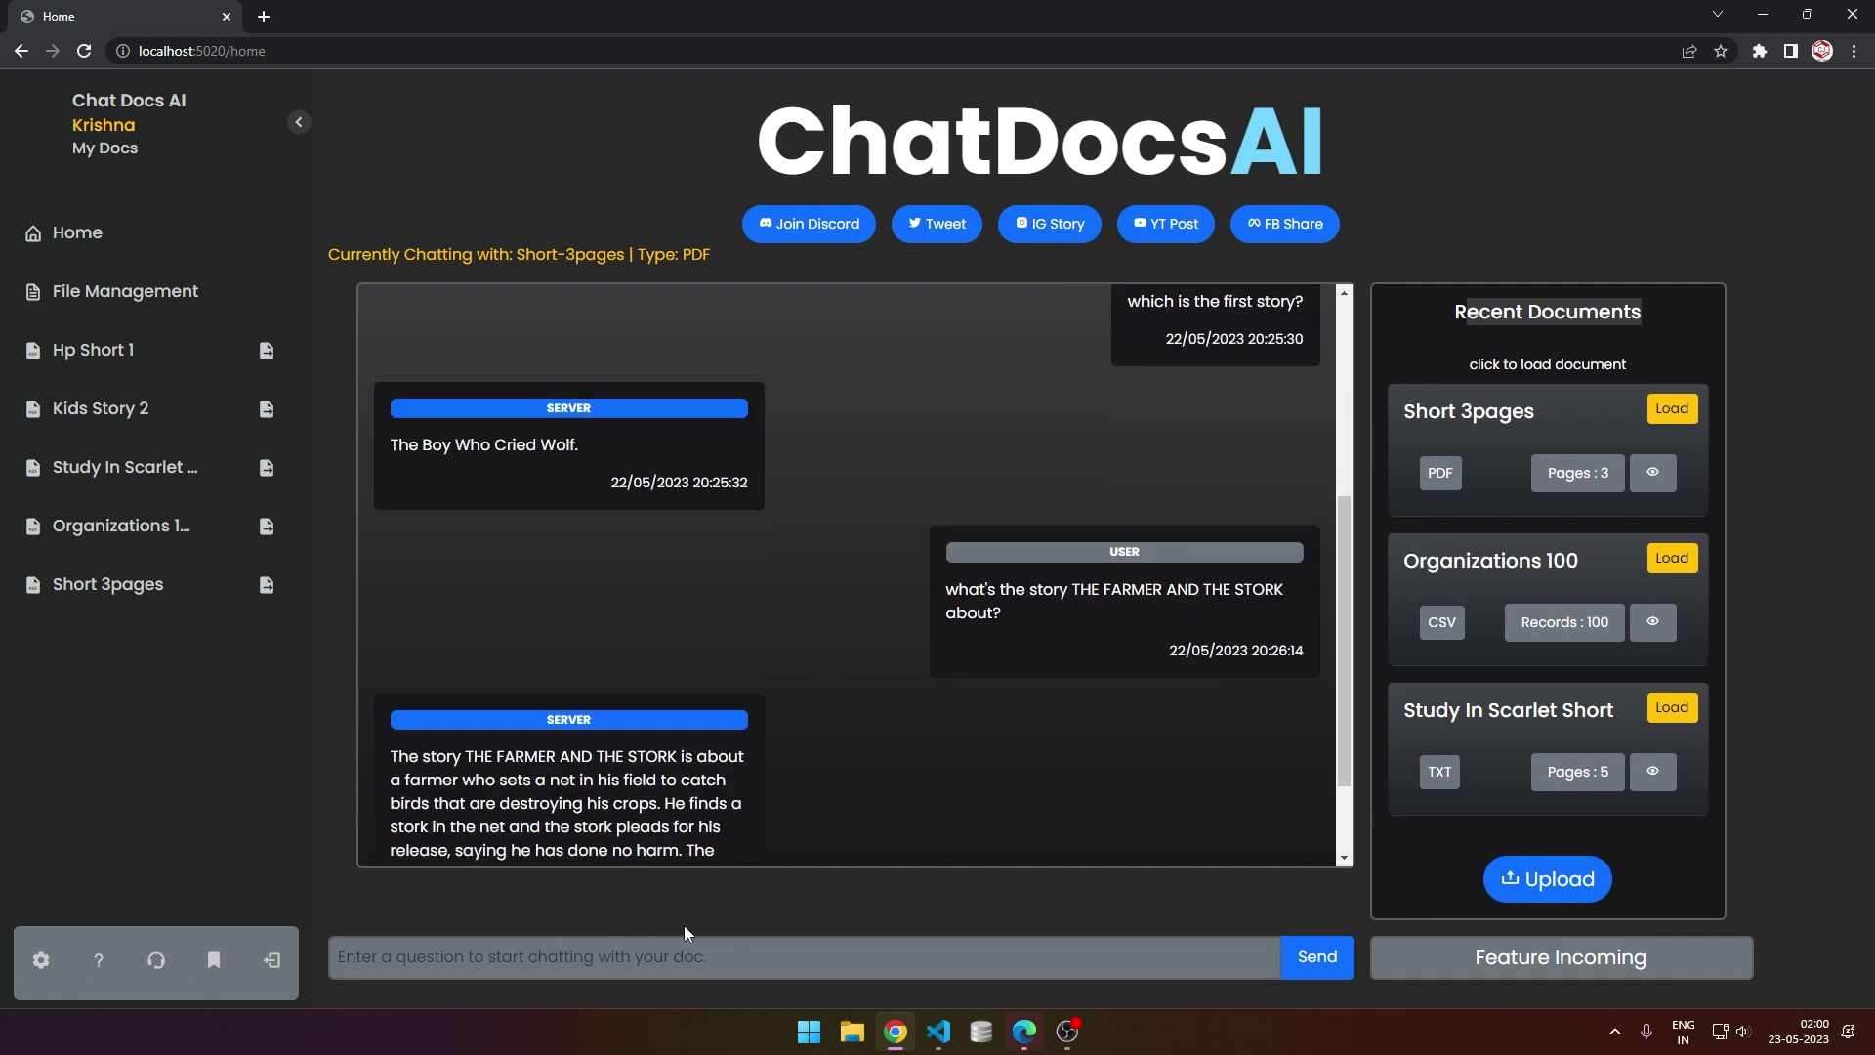
- Copy the title 'THE HARE AND THE TORTOISE' from PDF page 3 into the chat question box
{"action": "scroll", "coordinate": [720, 657], "scroll_direction": "down", "scroll_amount": 2}
{"action": "left_click", "coordinate": [1025, 1031]}
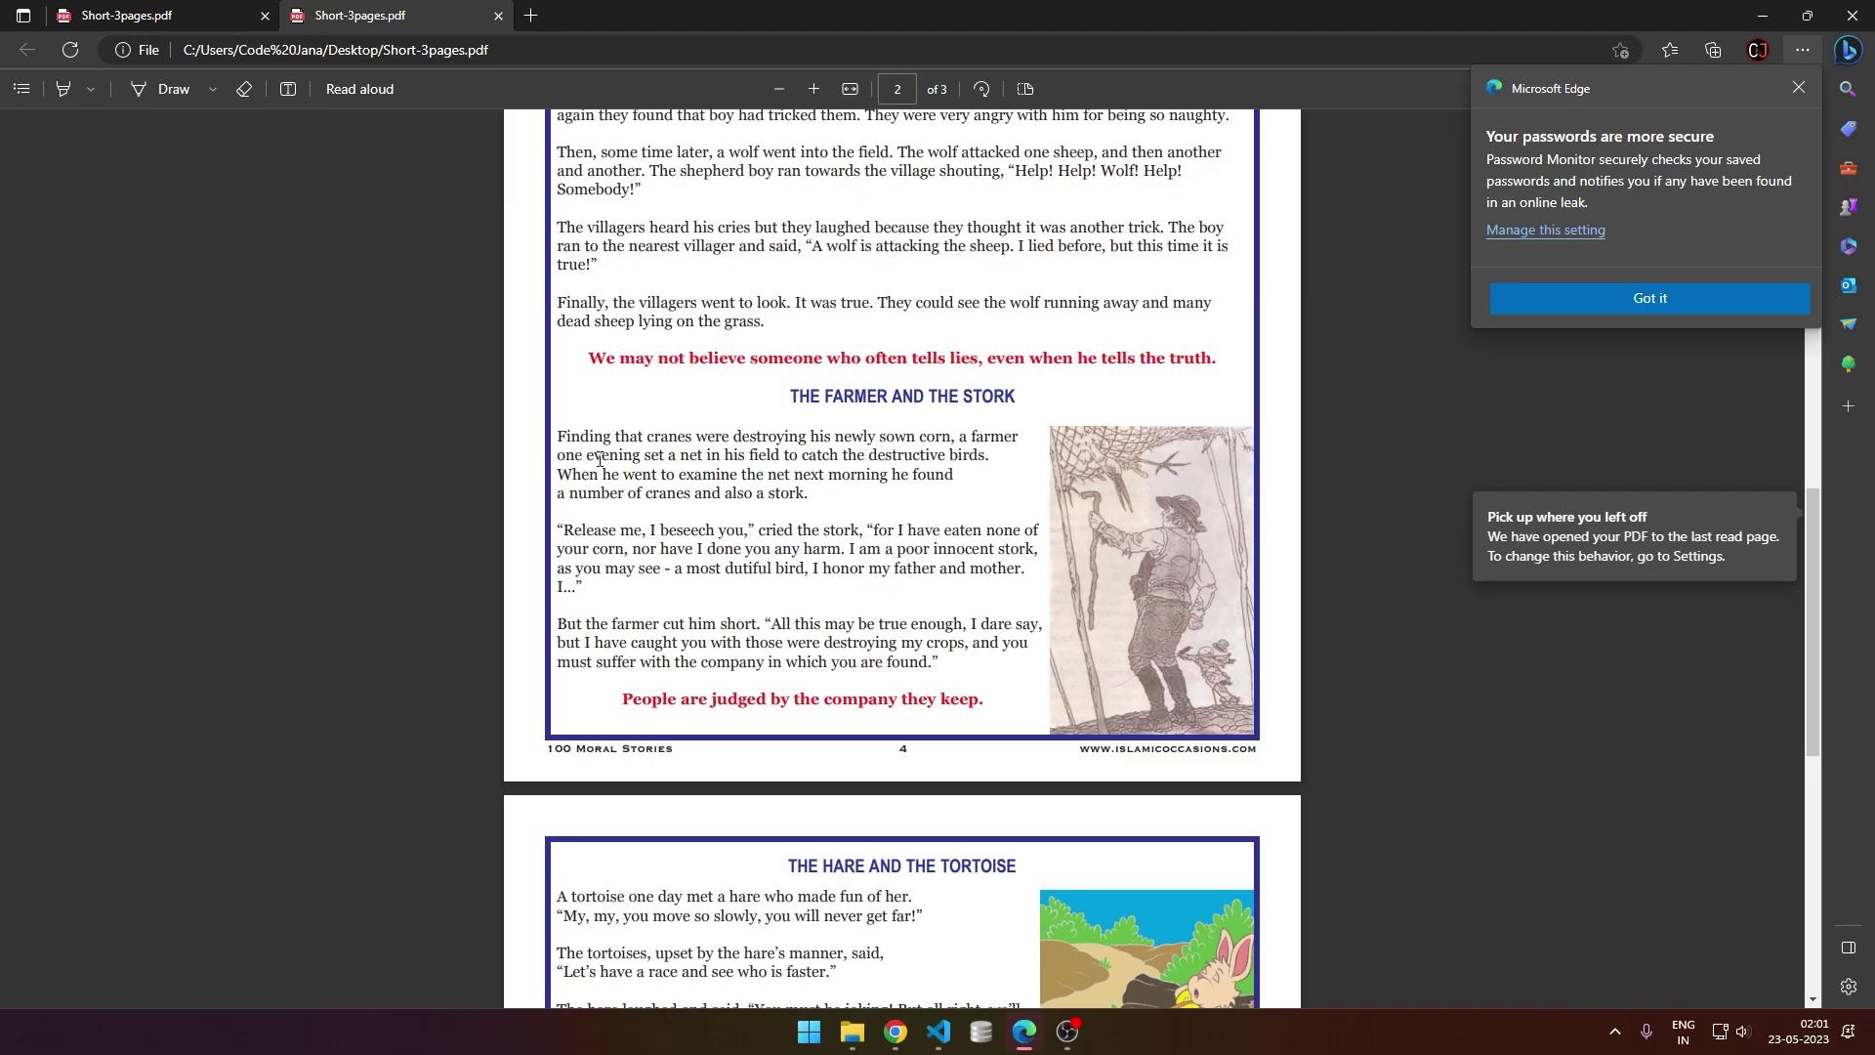
{"action": "scroll", "coordinate": [855, 584], "scroll_direction": "down", "scroll_amount": 5}
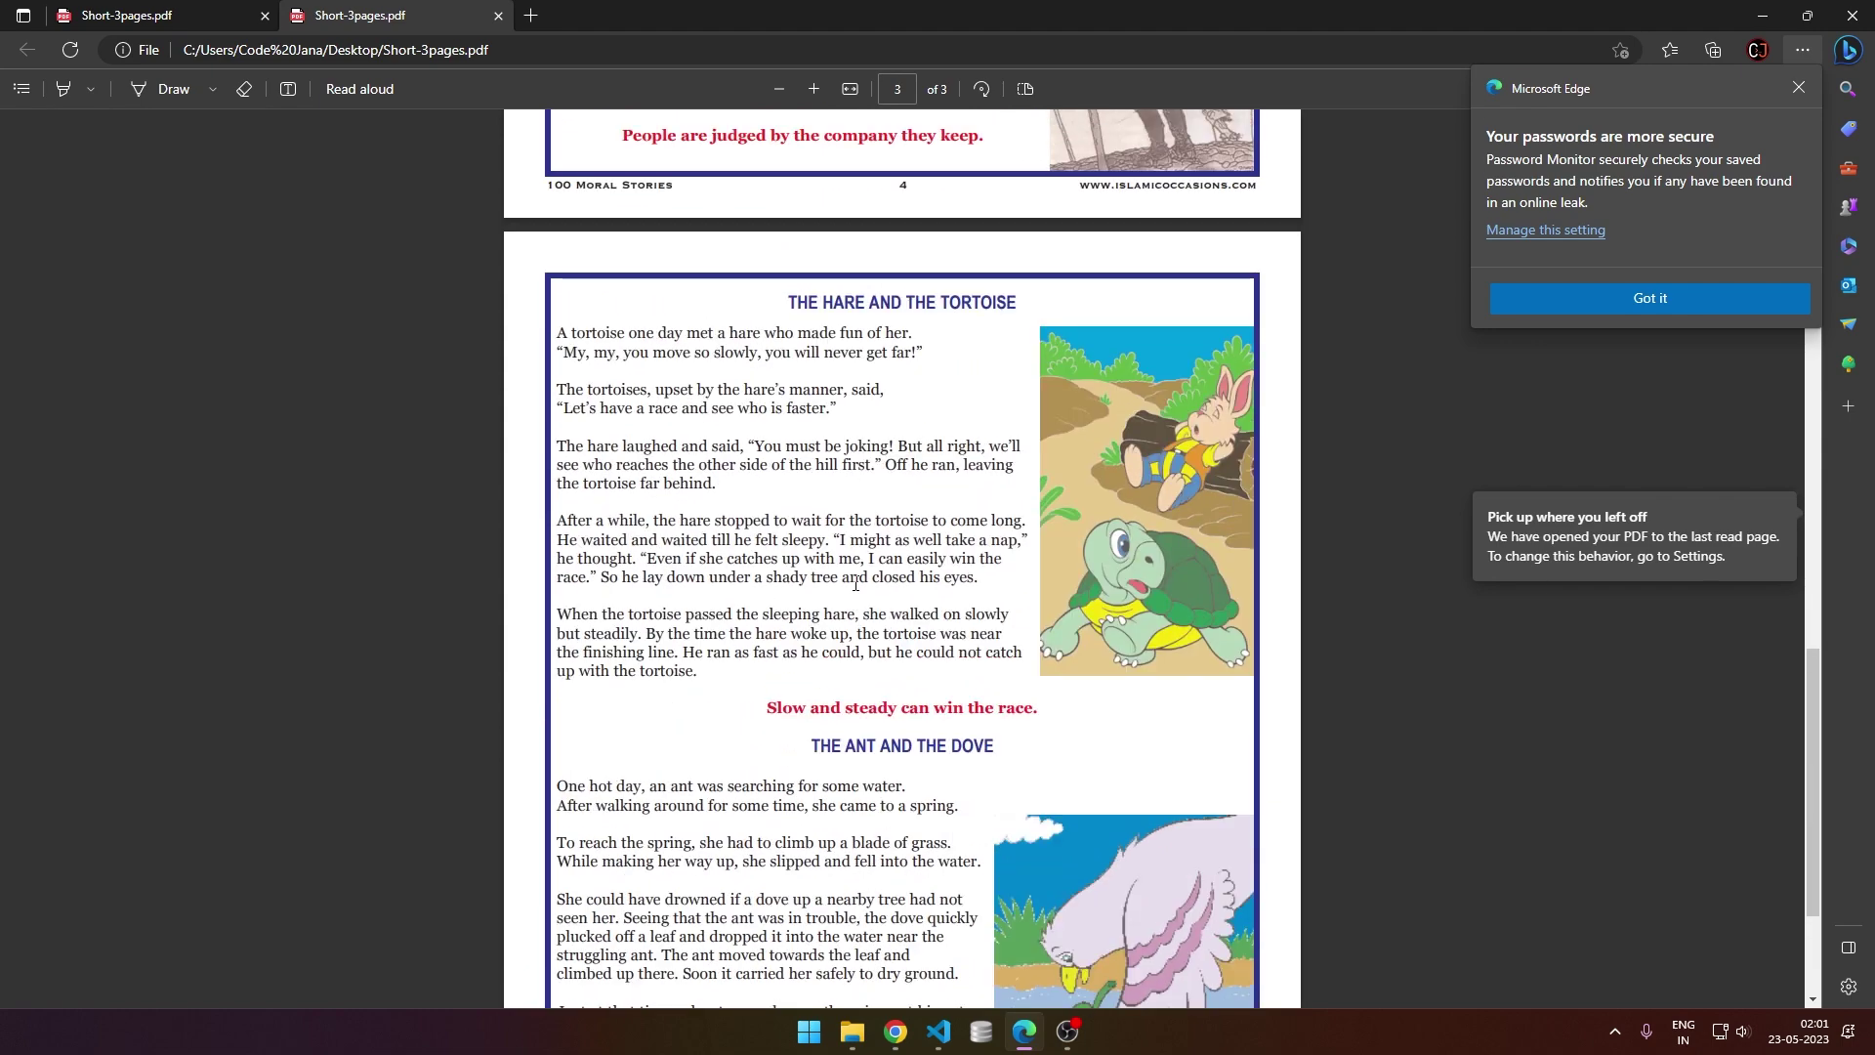
{"action": "left_click_drag", "start_coordinate": [790, 304], "coordinate": [1008, 305]}
{"action": "key", "text": "ctrl+c"}
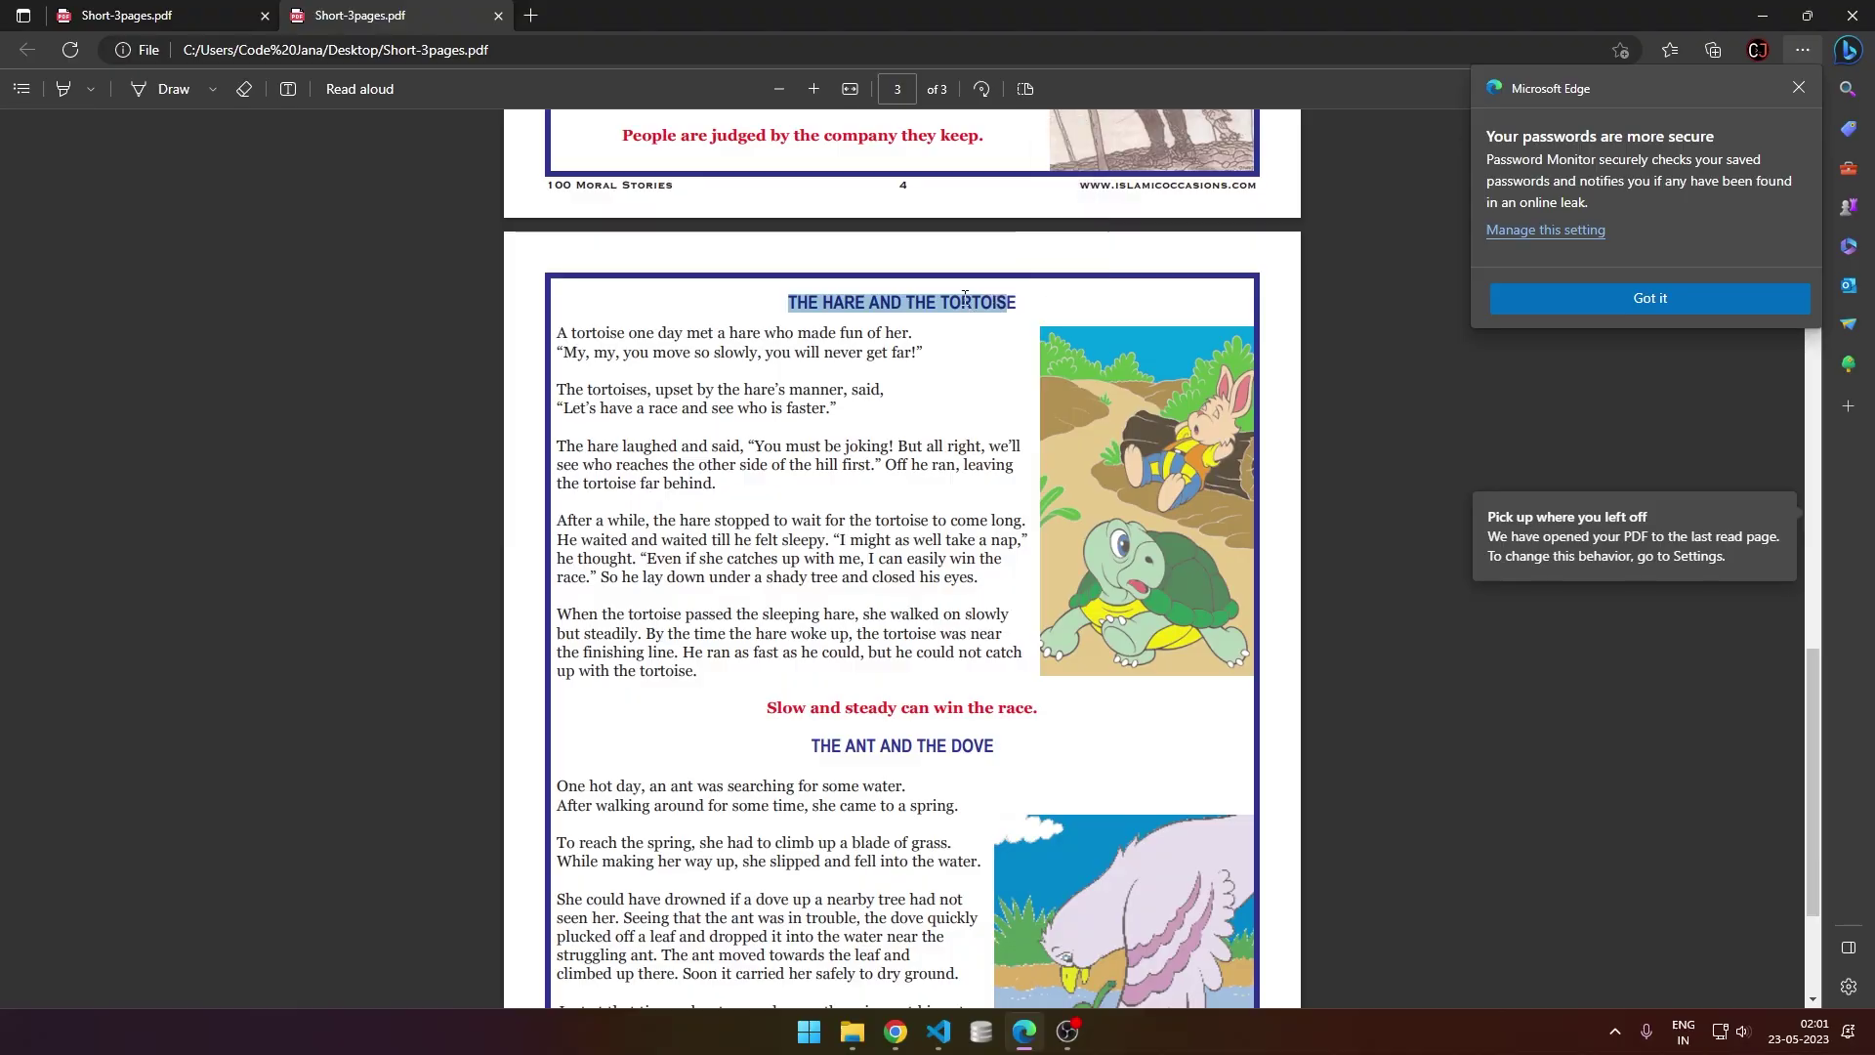
{"action": "left_click", "coordinate": [895, 1032]}
{"action": "left_click", "coordinate": [825, 965]}
{"action": "key", "text": "ctrl+v"}
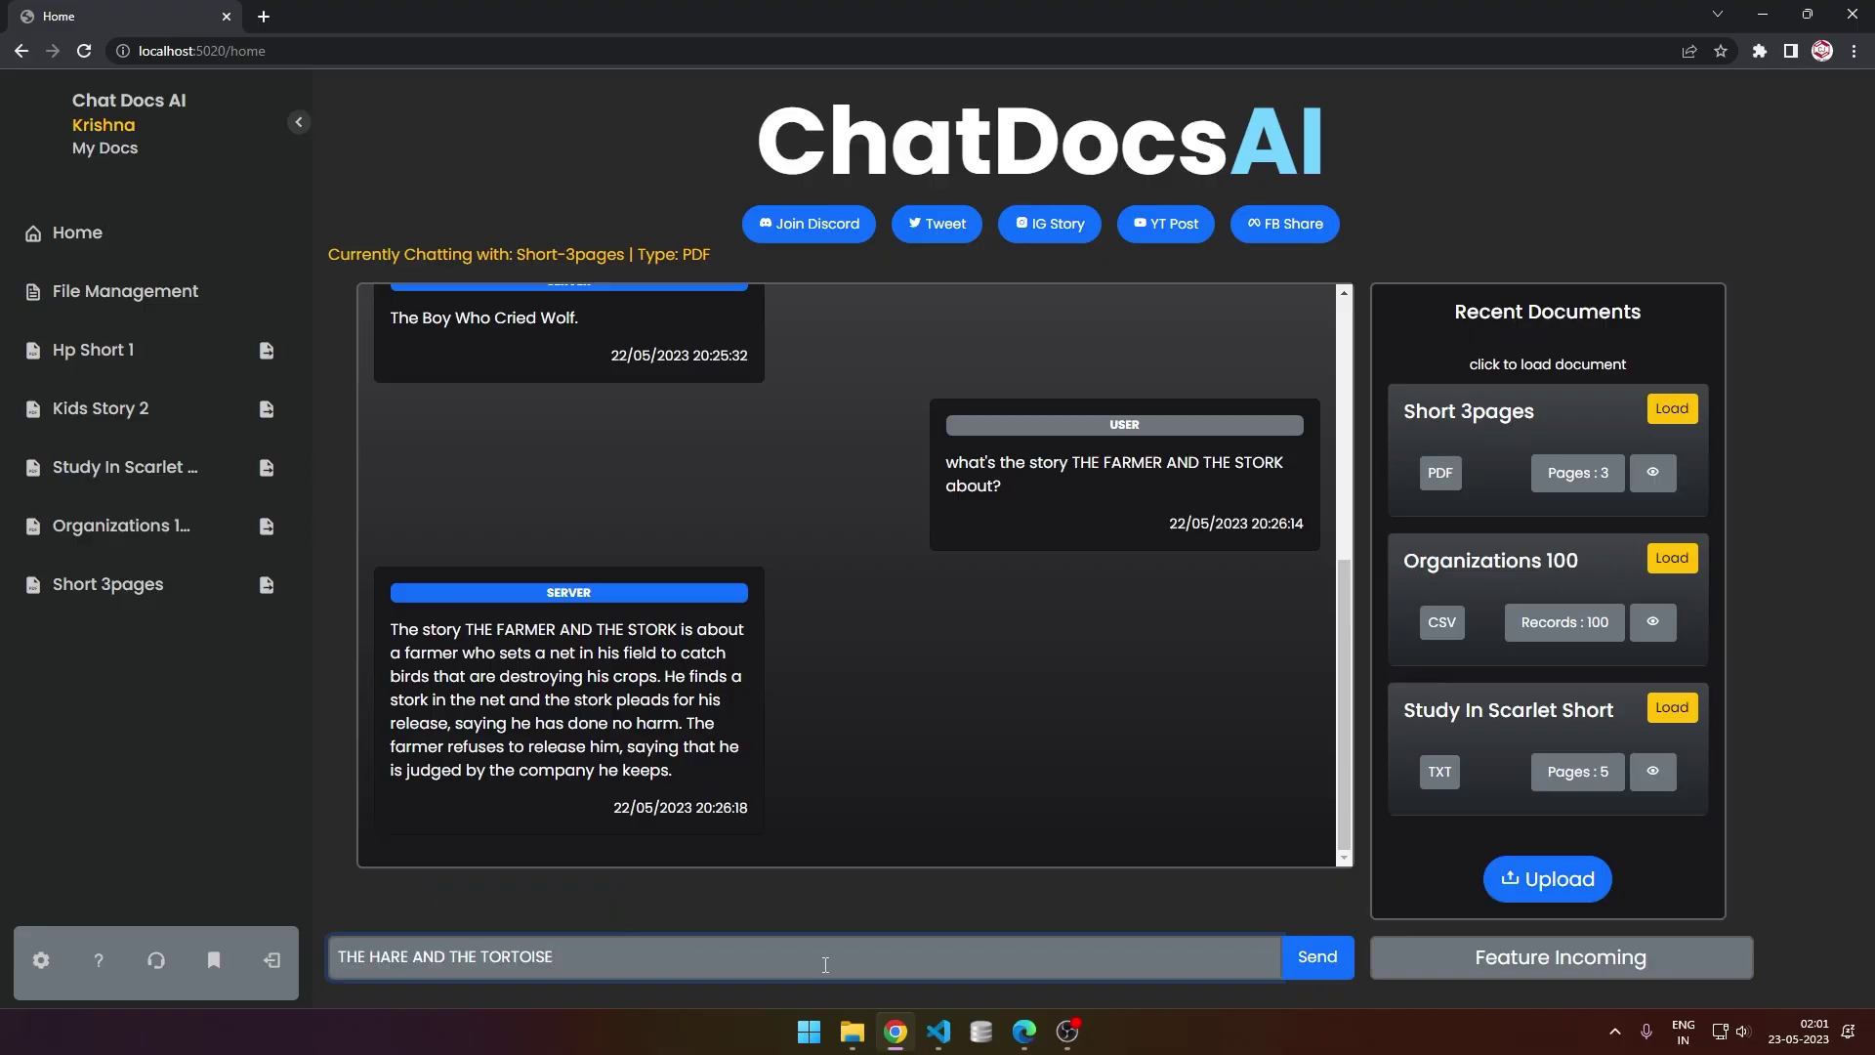
- Ask 'what's the story about' after the title, then load the Study In Scarlet Short text
{"action": "type", "text": "what's the sotry"}
{"action": "key", "text": "BackSpace"}
{"action": "key", "text": "BackSpace"}
{"action": "key", "text": "BackSpace"}
{"action": "key", "text": "BackSpace"}
{"action": "key", "text": "BackSpace"}
{"action": "type", "text": "tory about"}
{"action": "key", "text": "Return"}
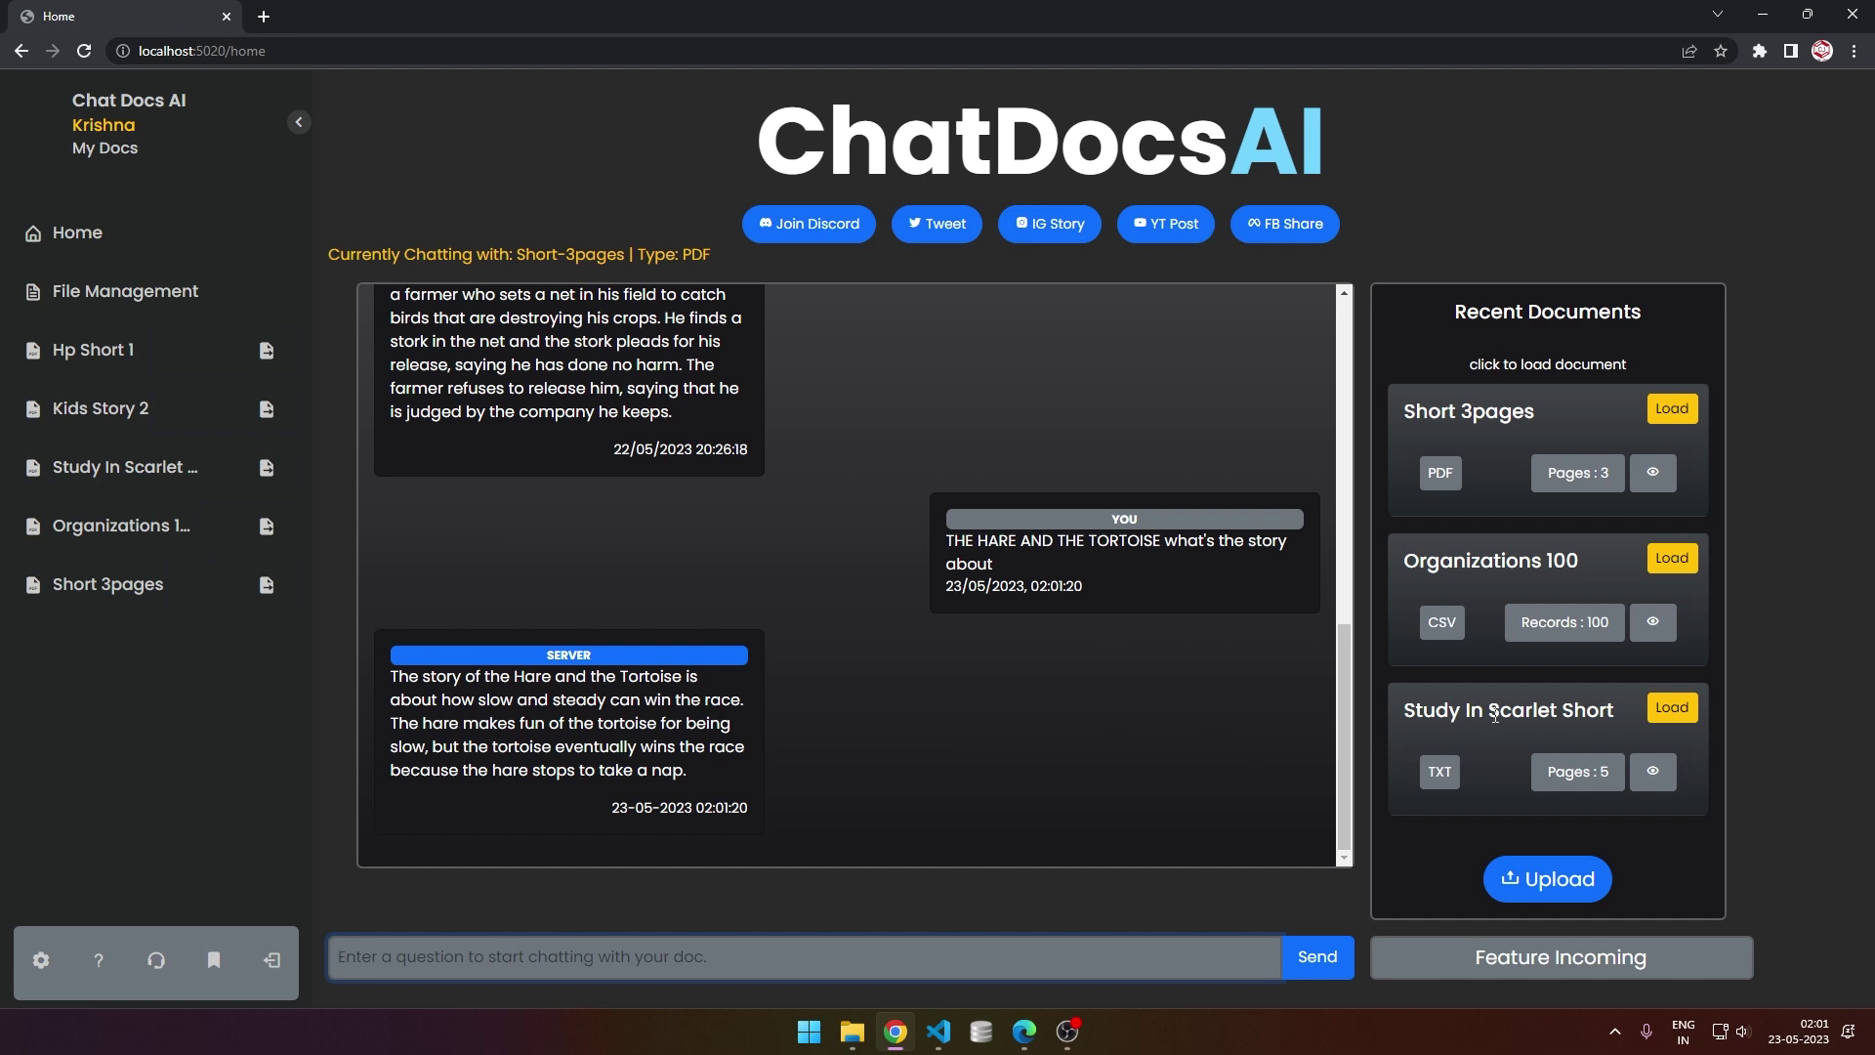
{"action": "left_click", "coordinate": [1670, 711]}
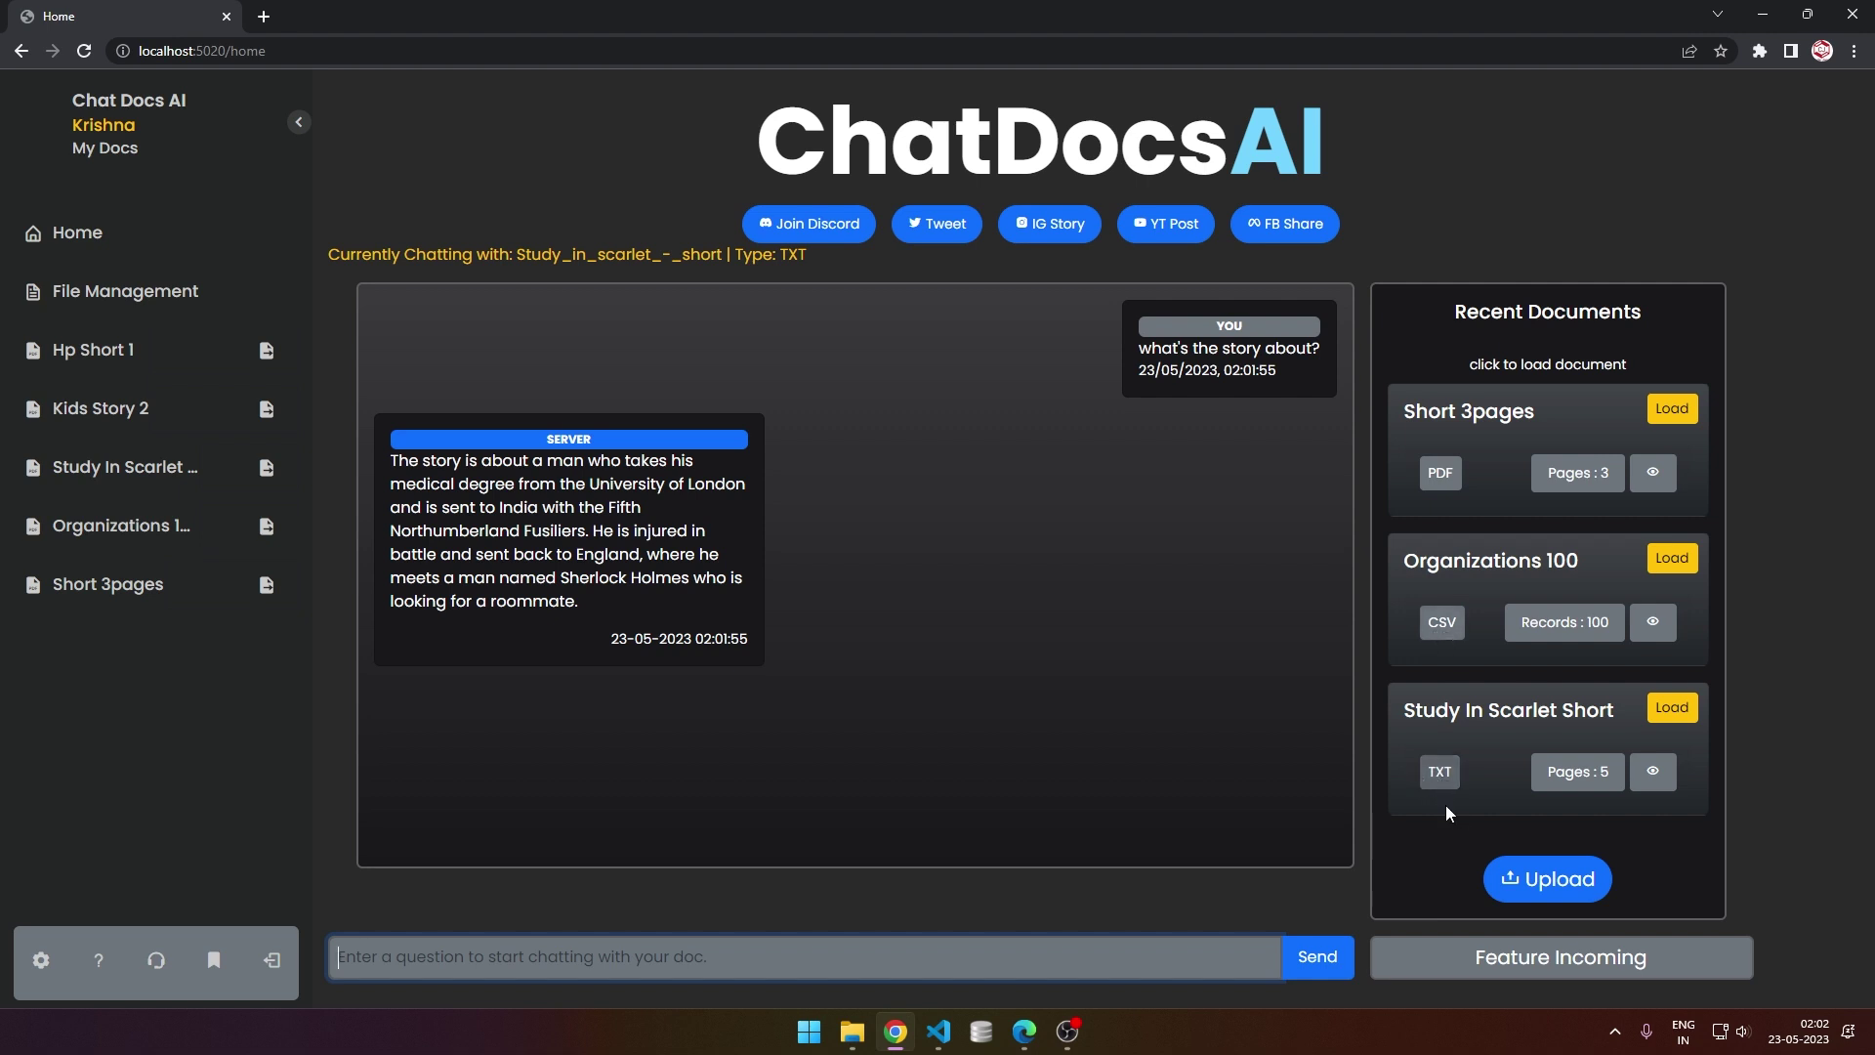
- Load Organizations 100, ask 'how many records are there?', and compare against the spreadsheet in Excel
{"action": "left_click", "coordinate": [1672, 565]}
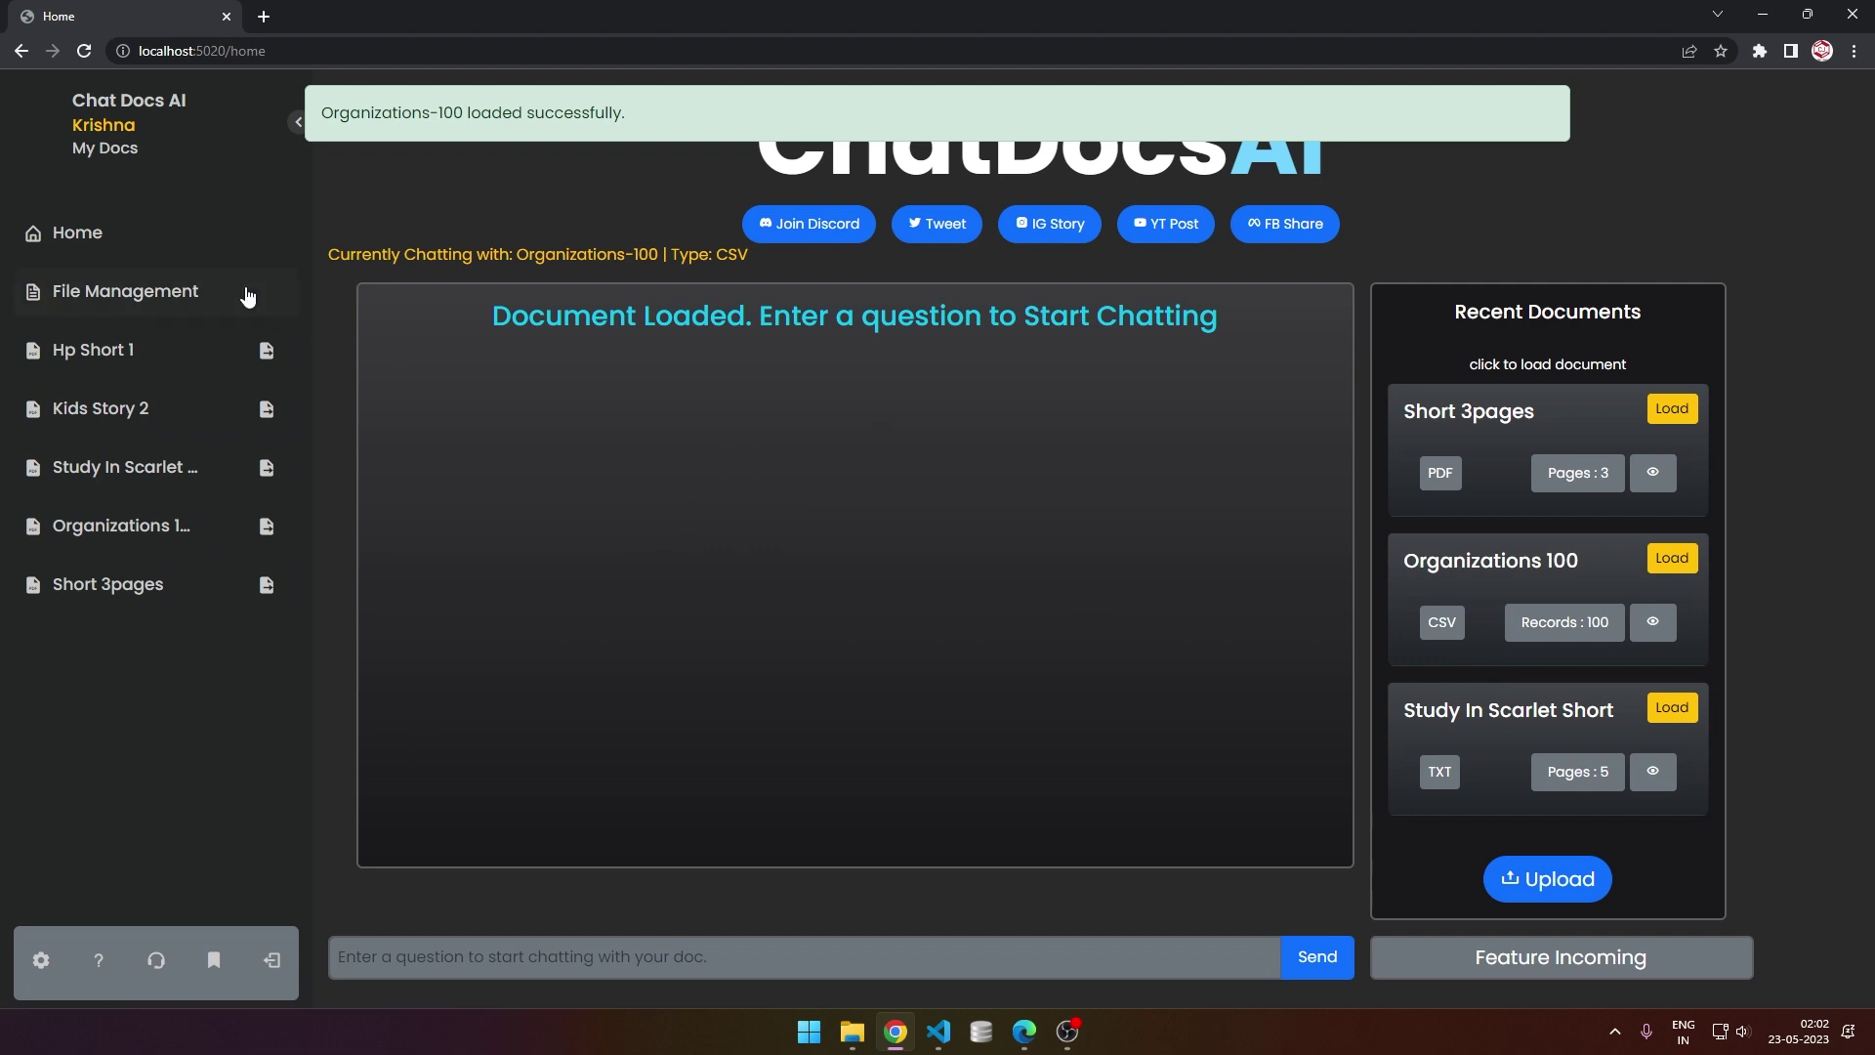
{"action": "left_click", "coordinate": [632, 961]}
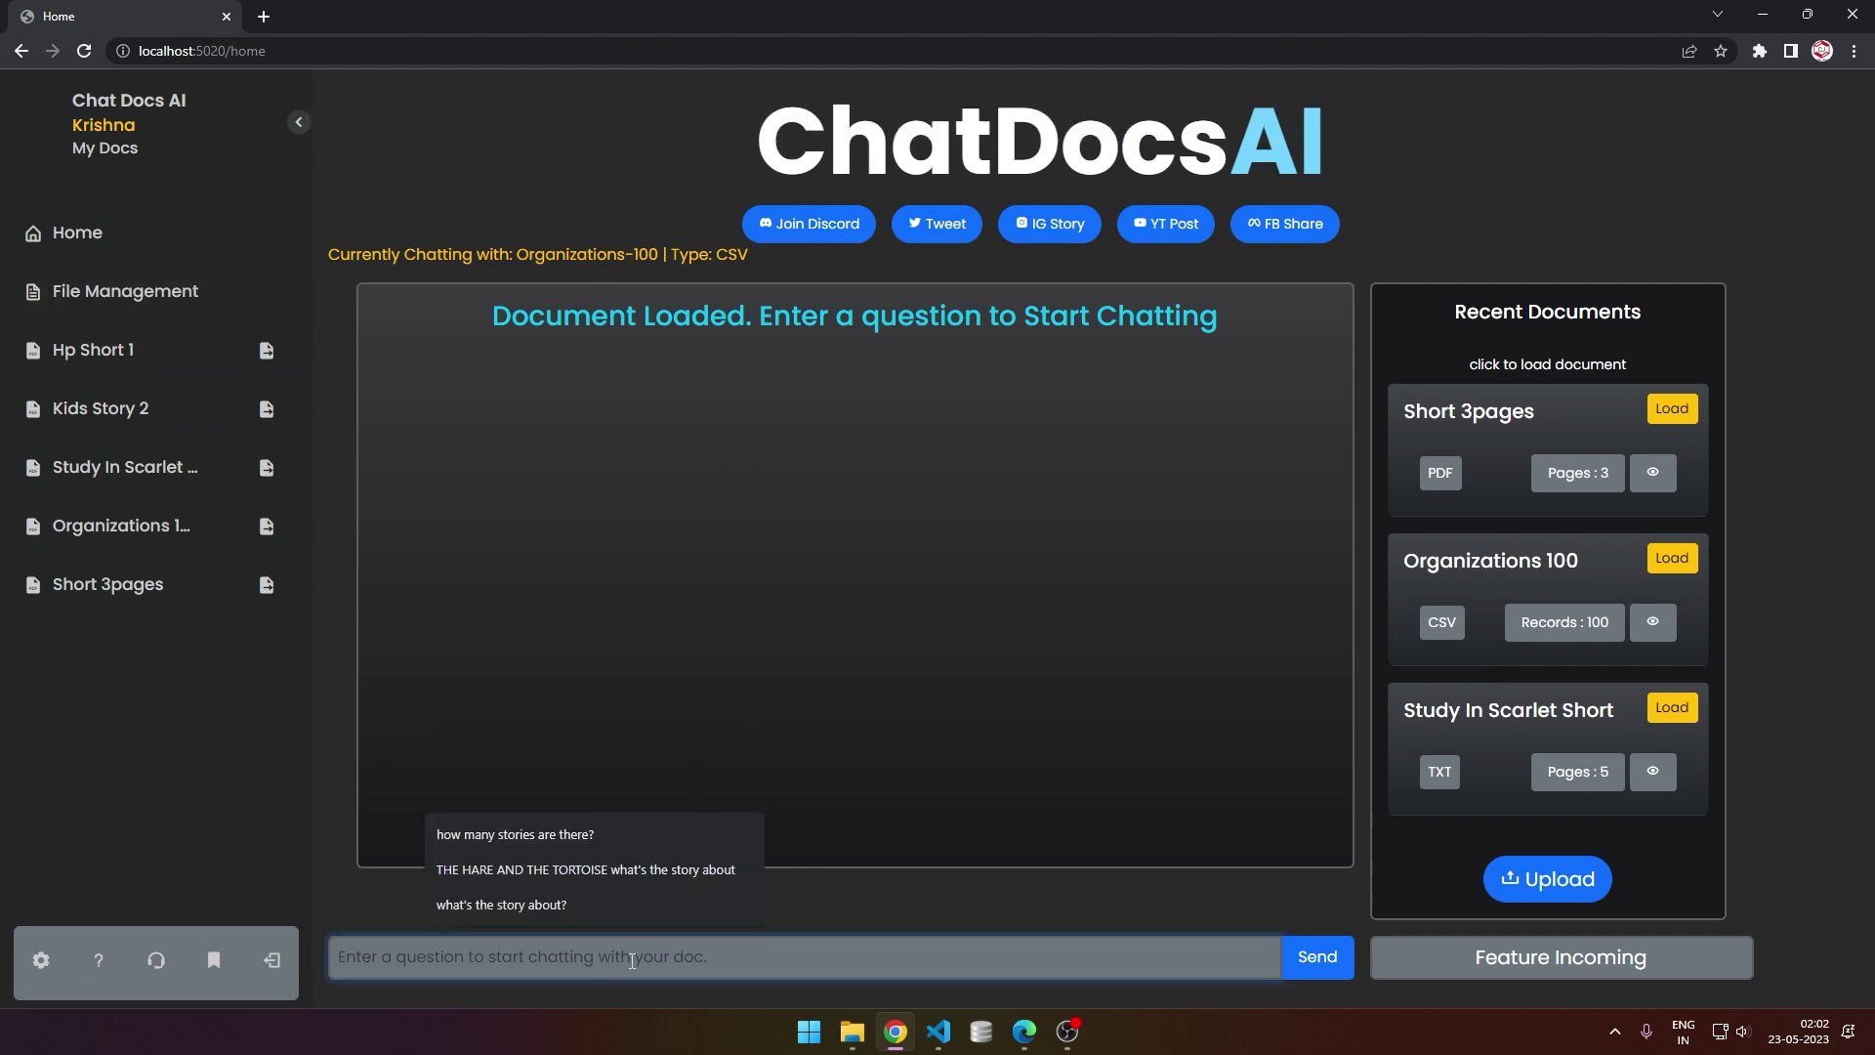
{"action": "type", "text": "how many "}
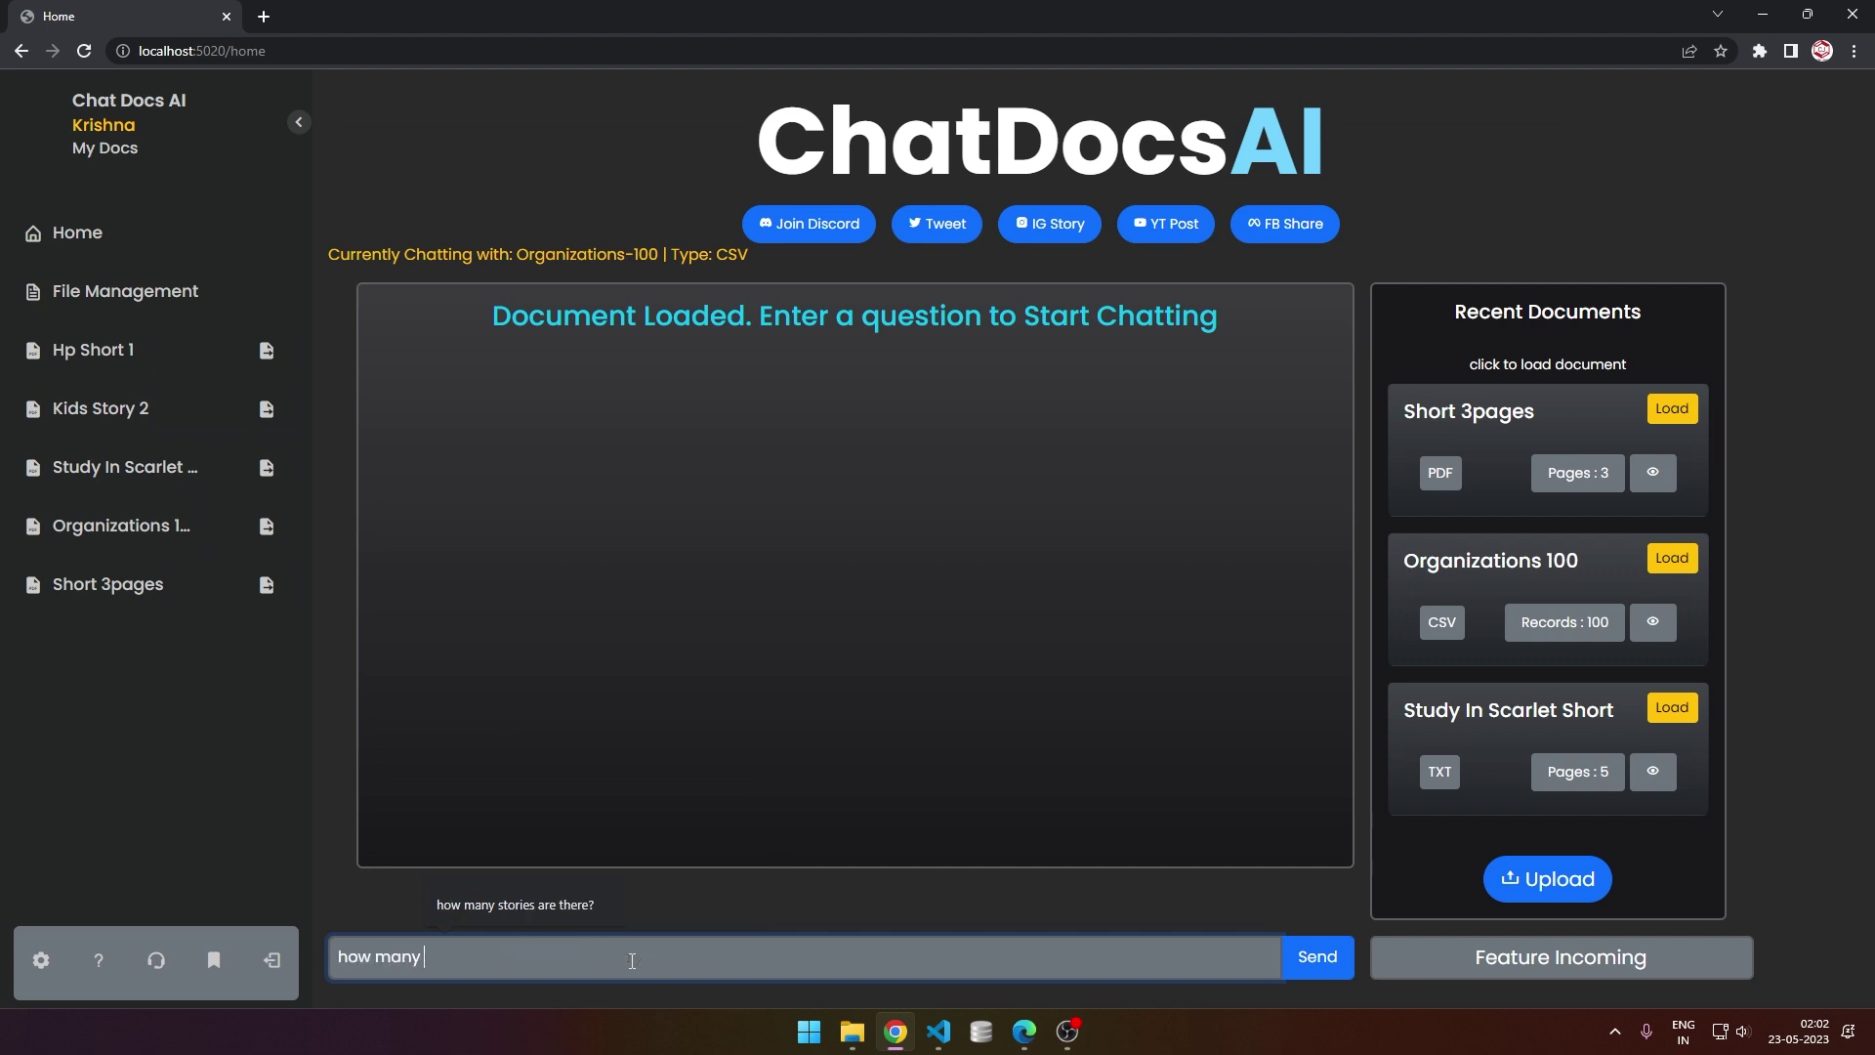
{"action": "type", "text": "records are there?"}
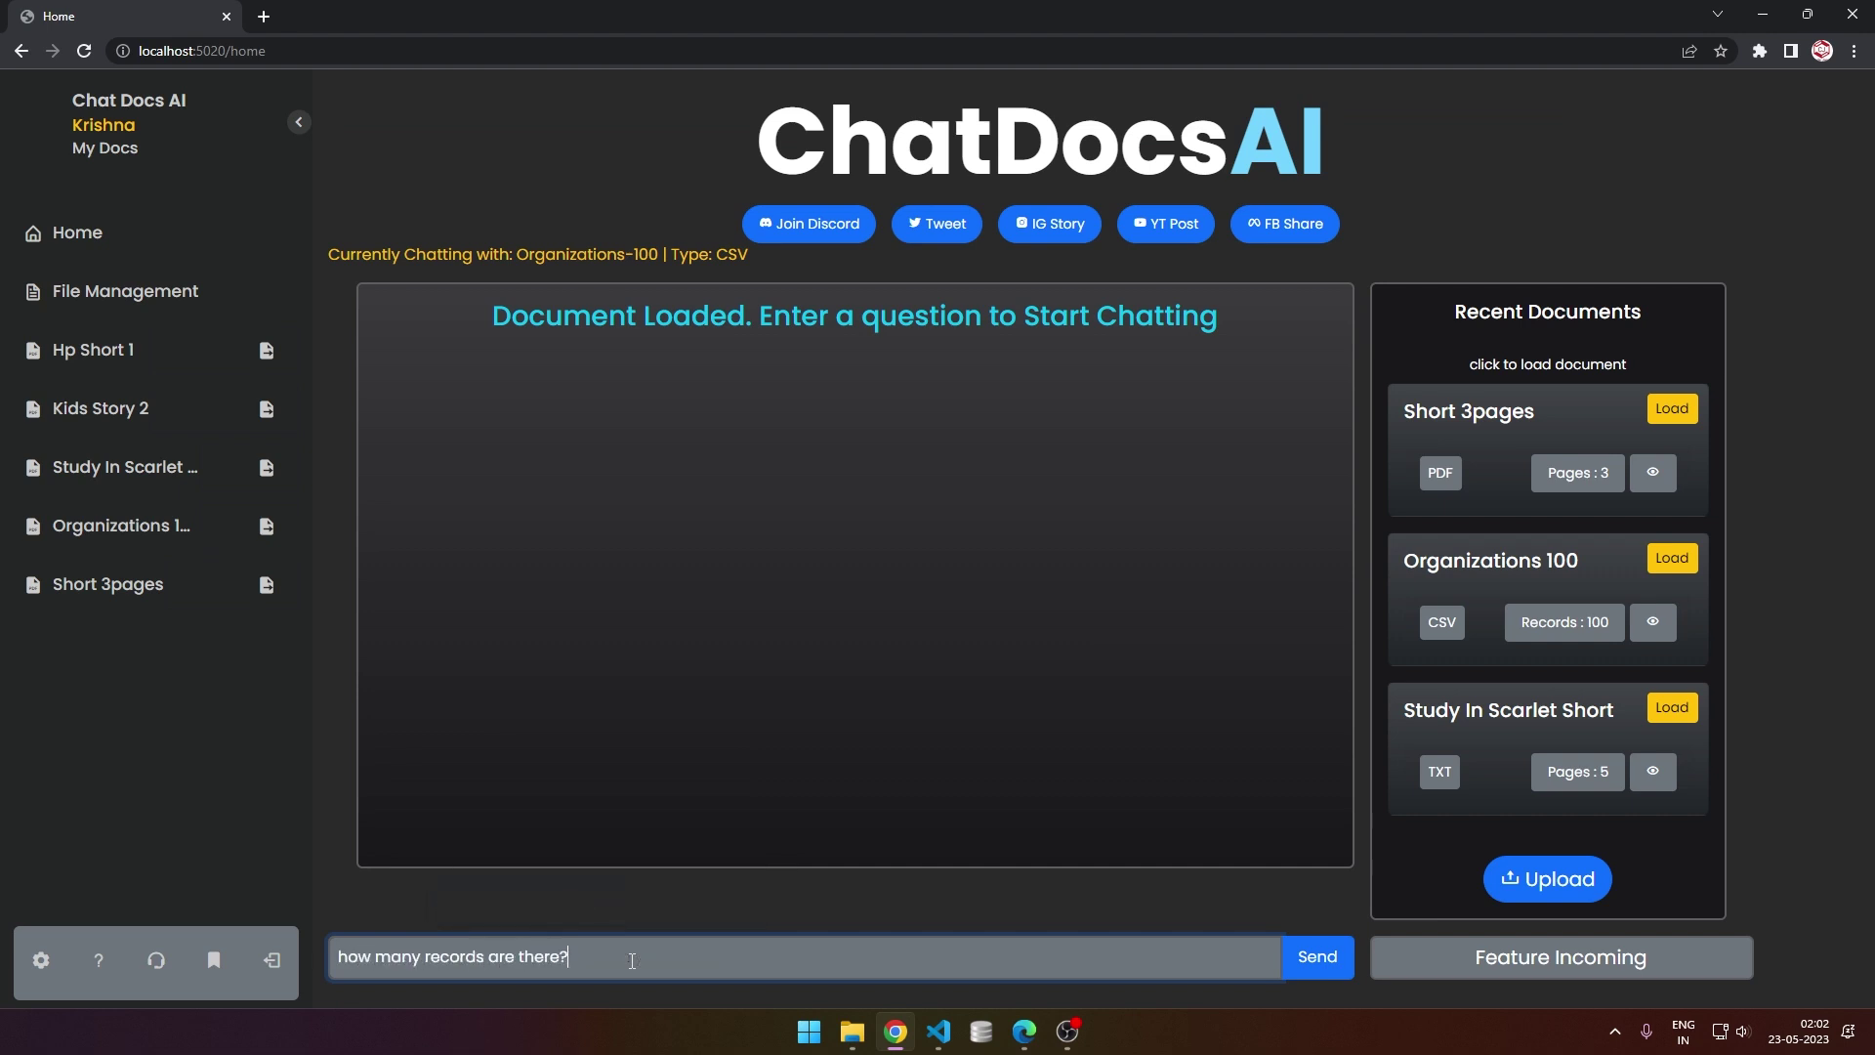
{"action": "key", "text": "Return"}
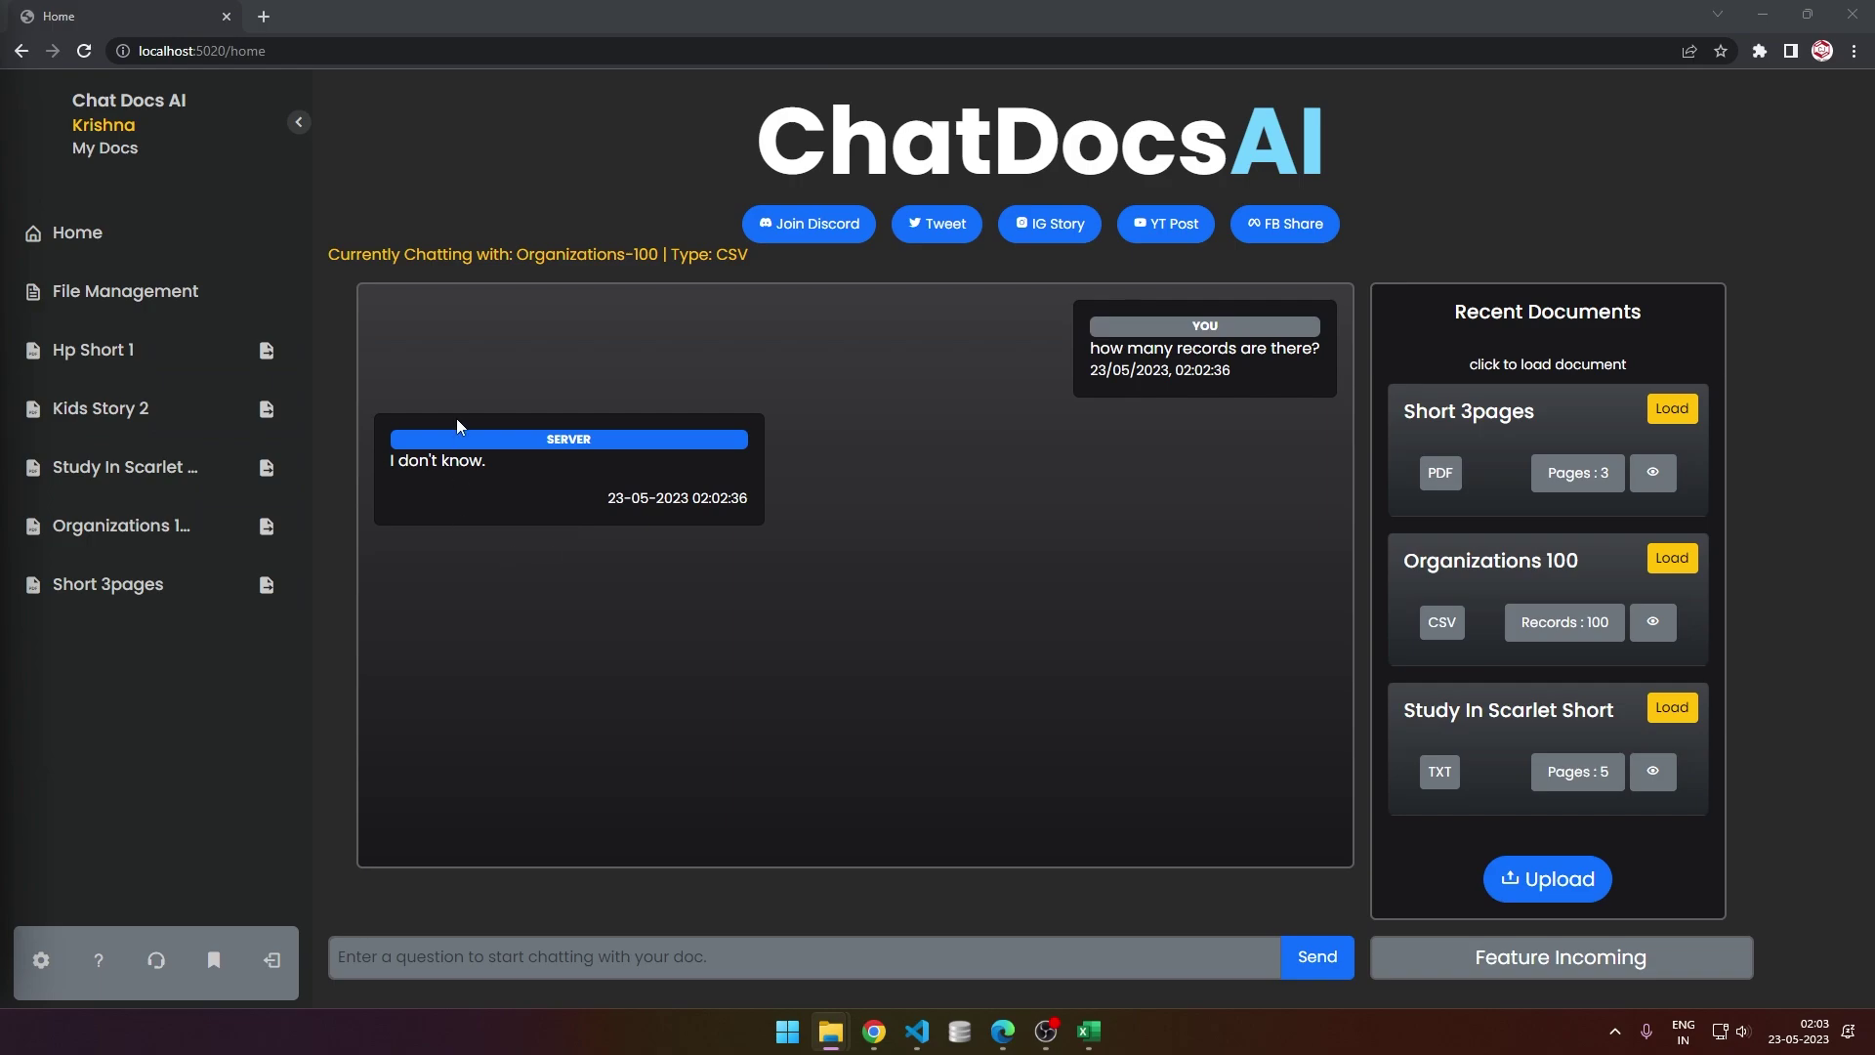
{"action": "left_click", "coordinate": [1089, 1031]}
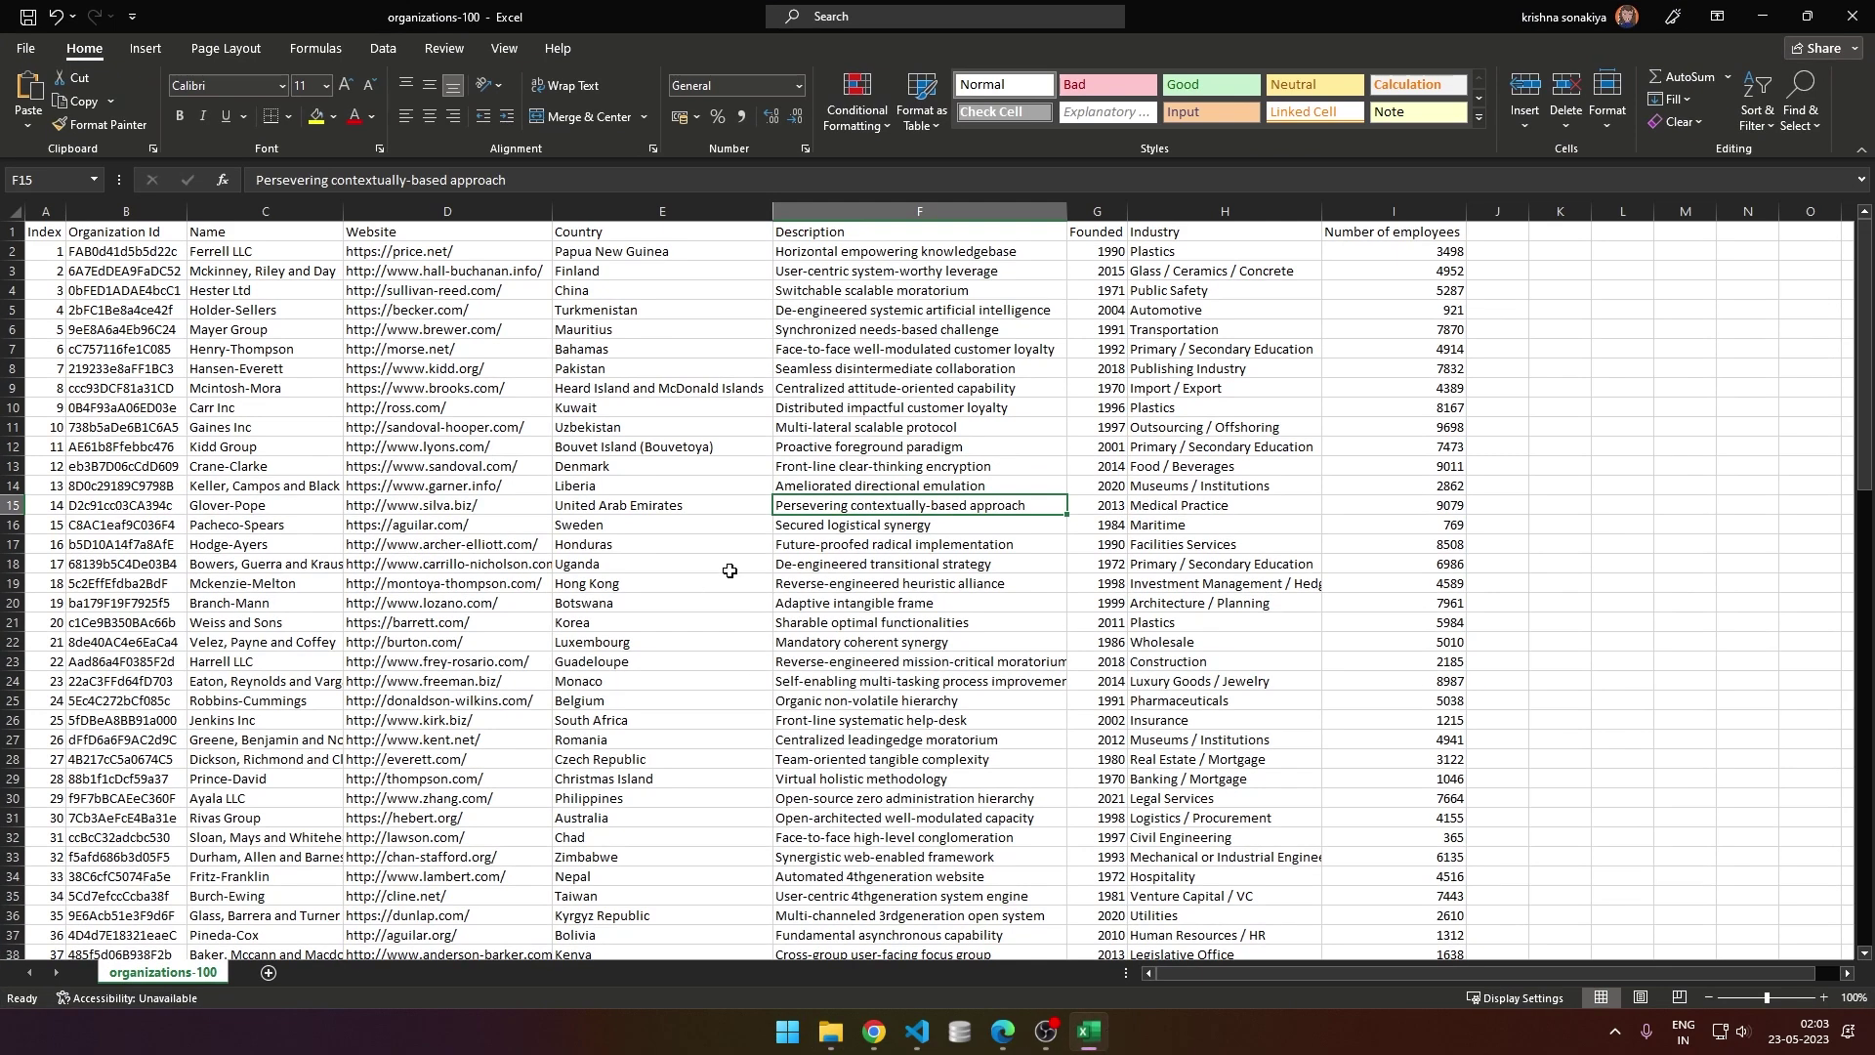
{"action": "key", "text": "alt+Tab"}
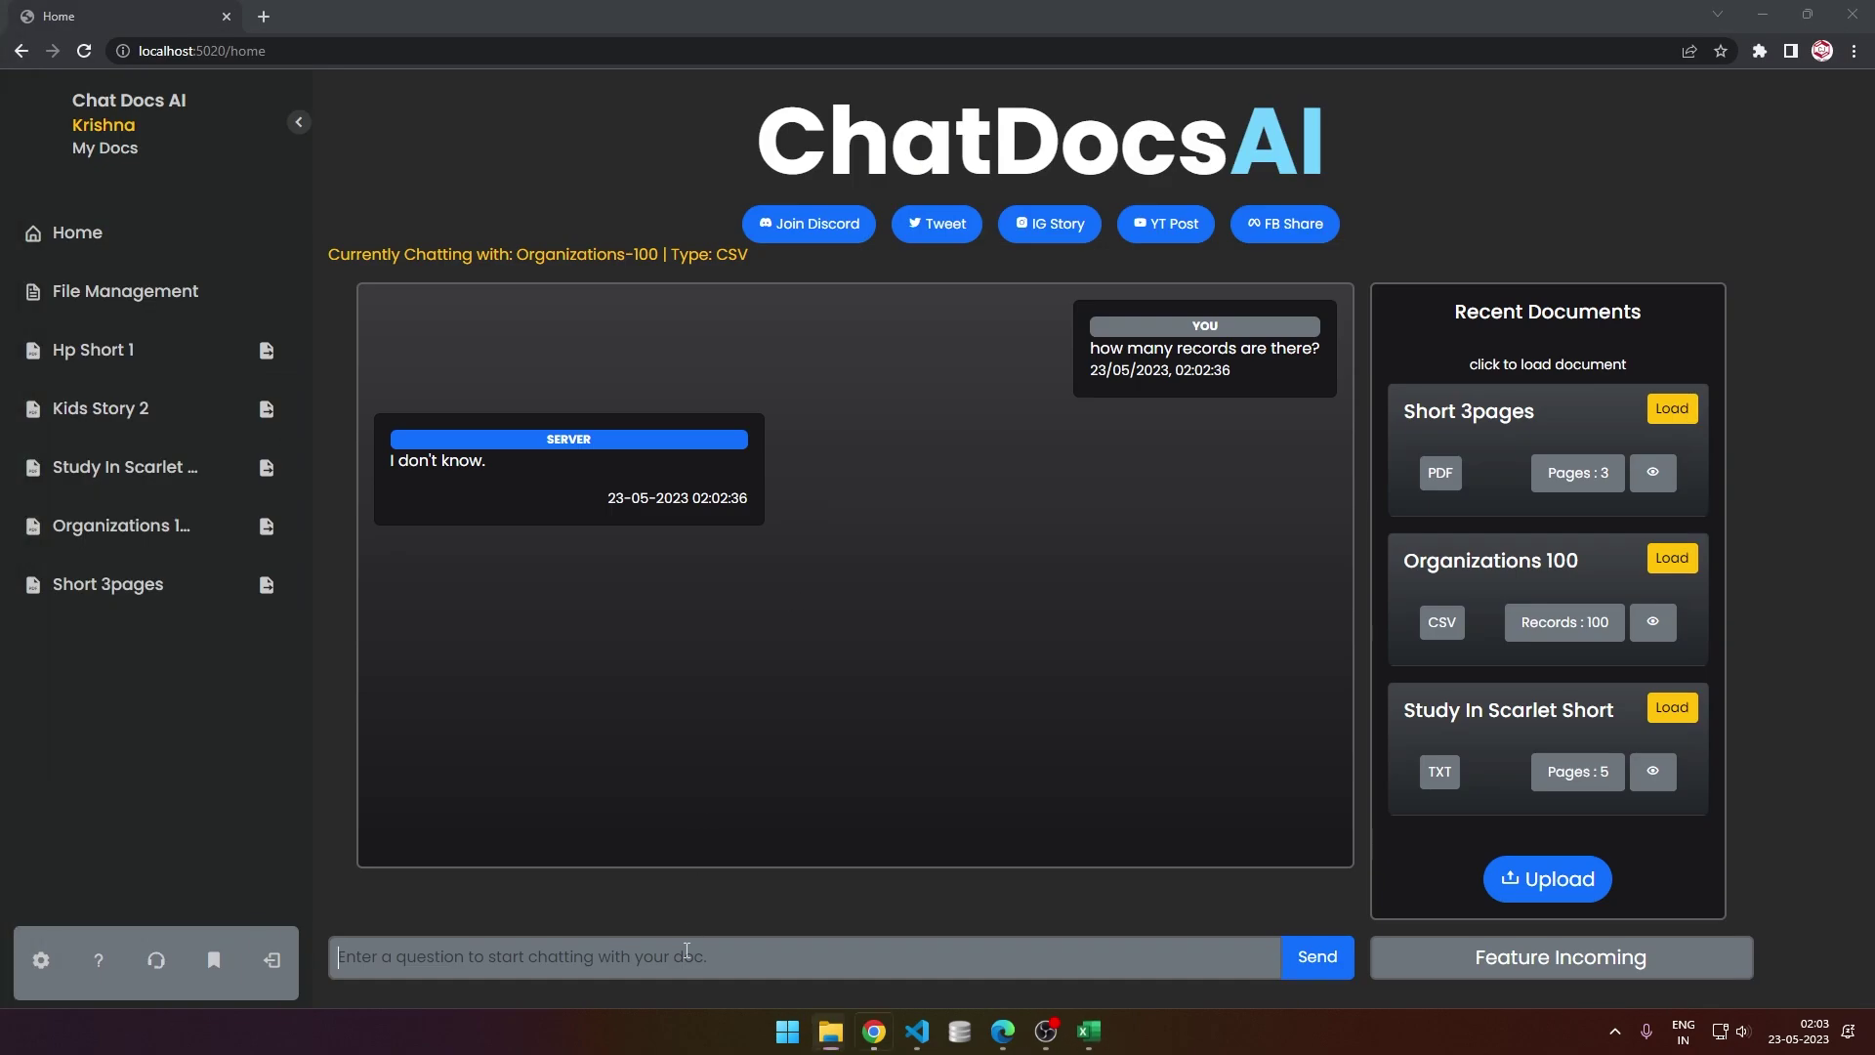
{"action": "left_click", "coordinate": [689, 955]}
{"action": "type", "text": "what's the w"}
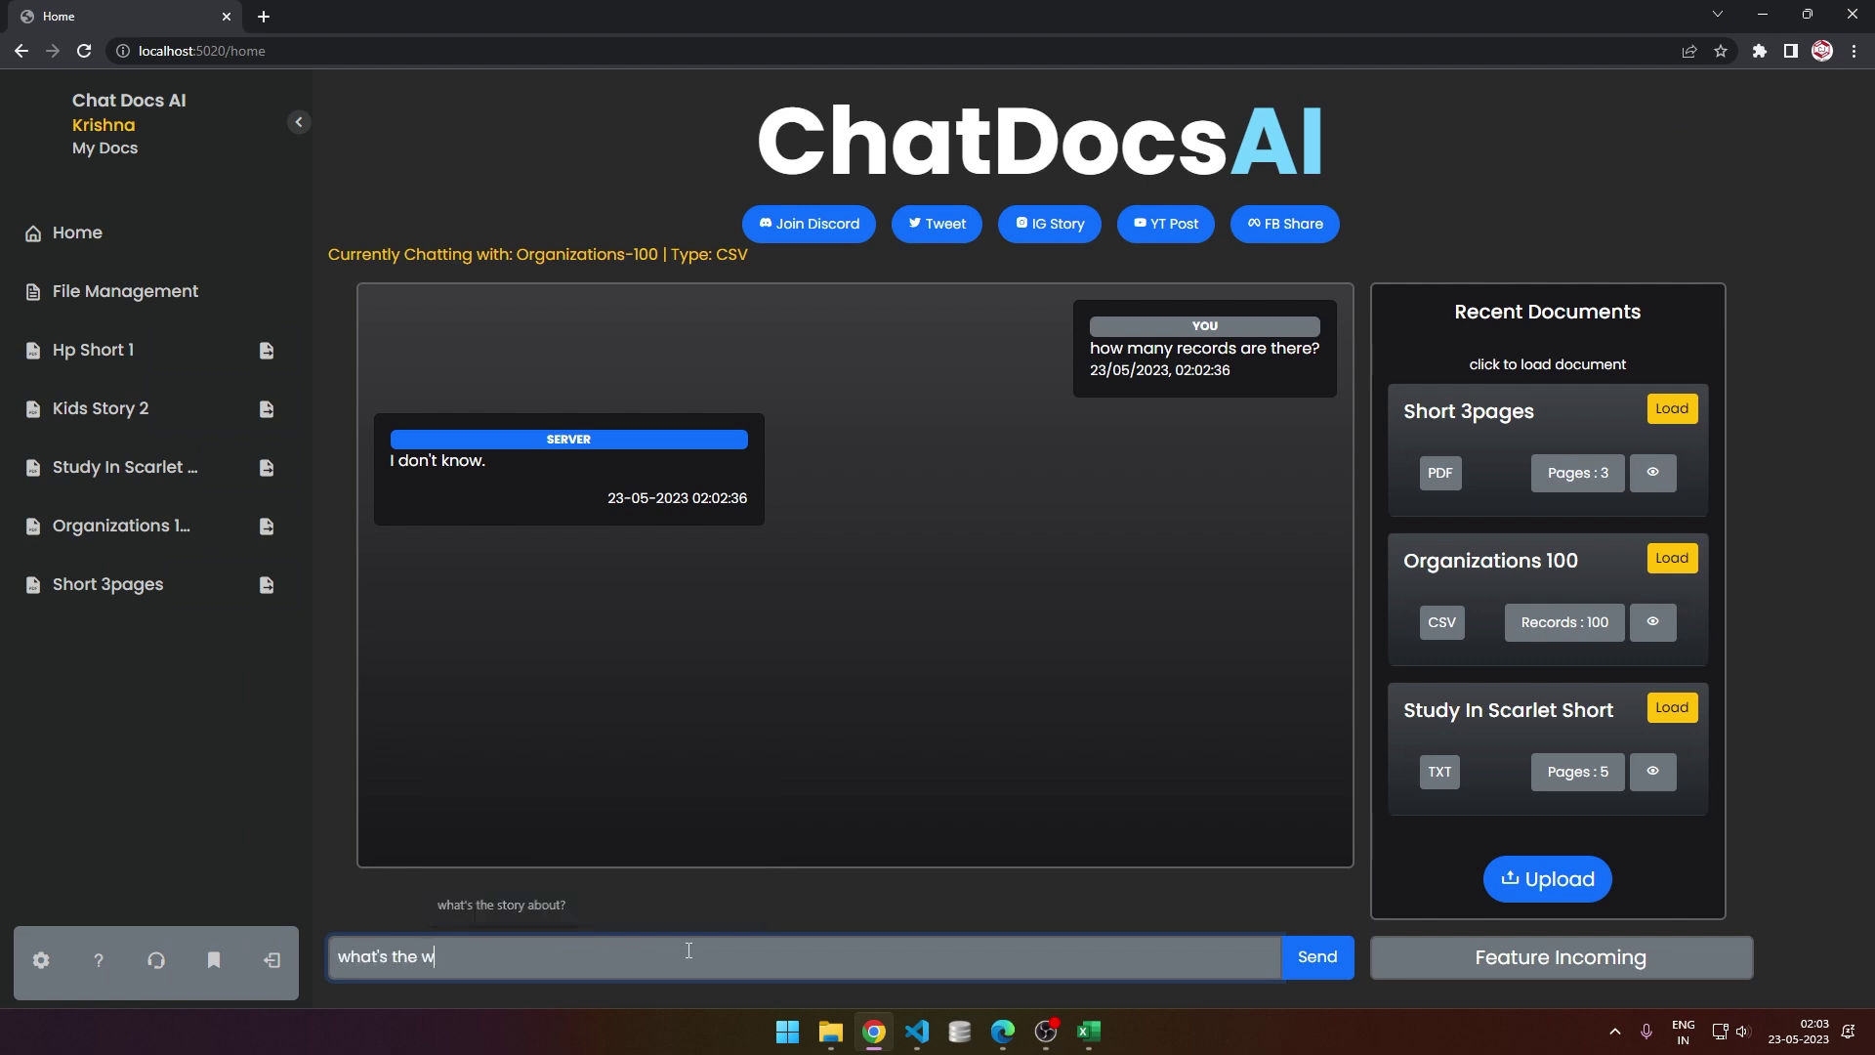
{"action": "type", "text": "ebsite of Ferrel llc company?"}
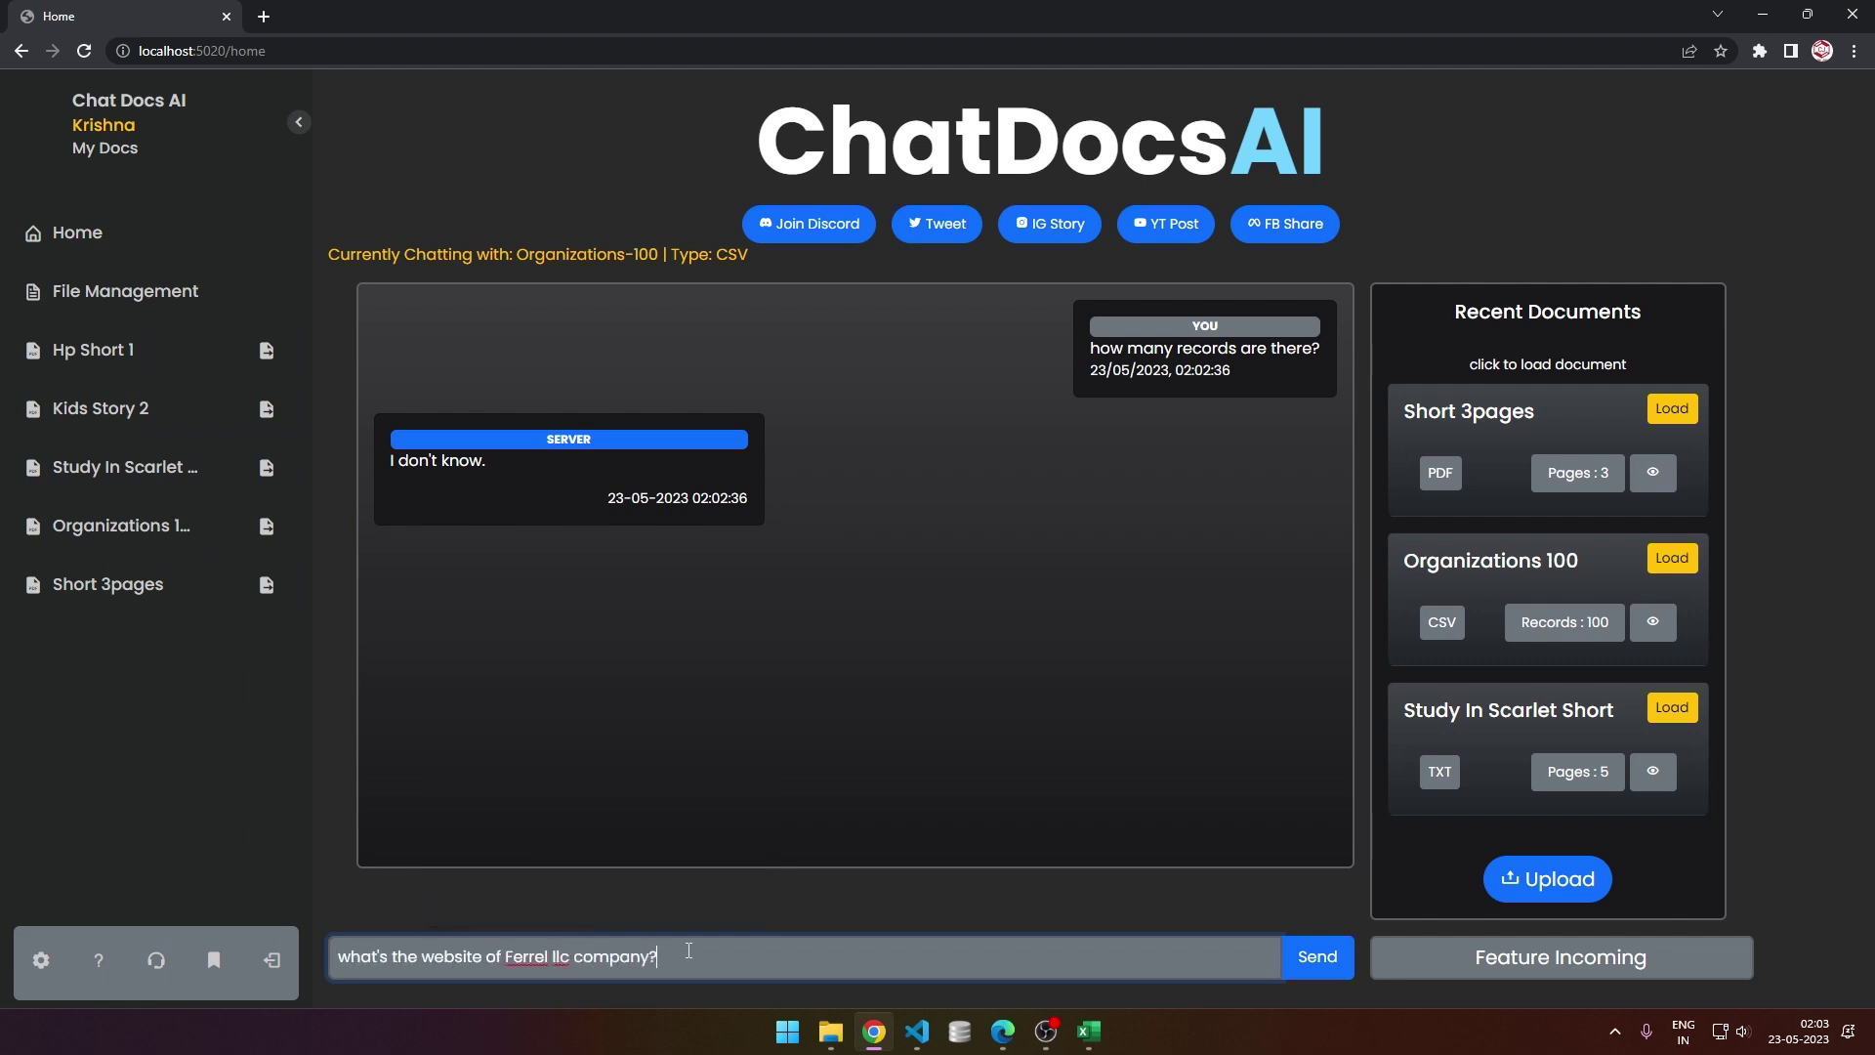
{"action": "key", "text": "Return"}
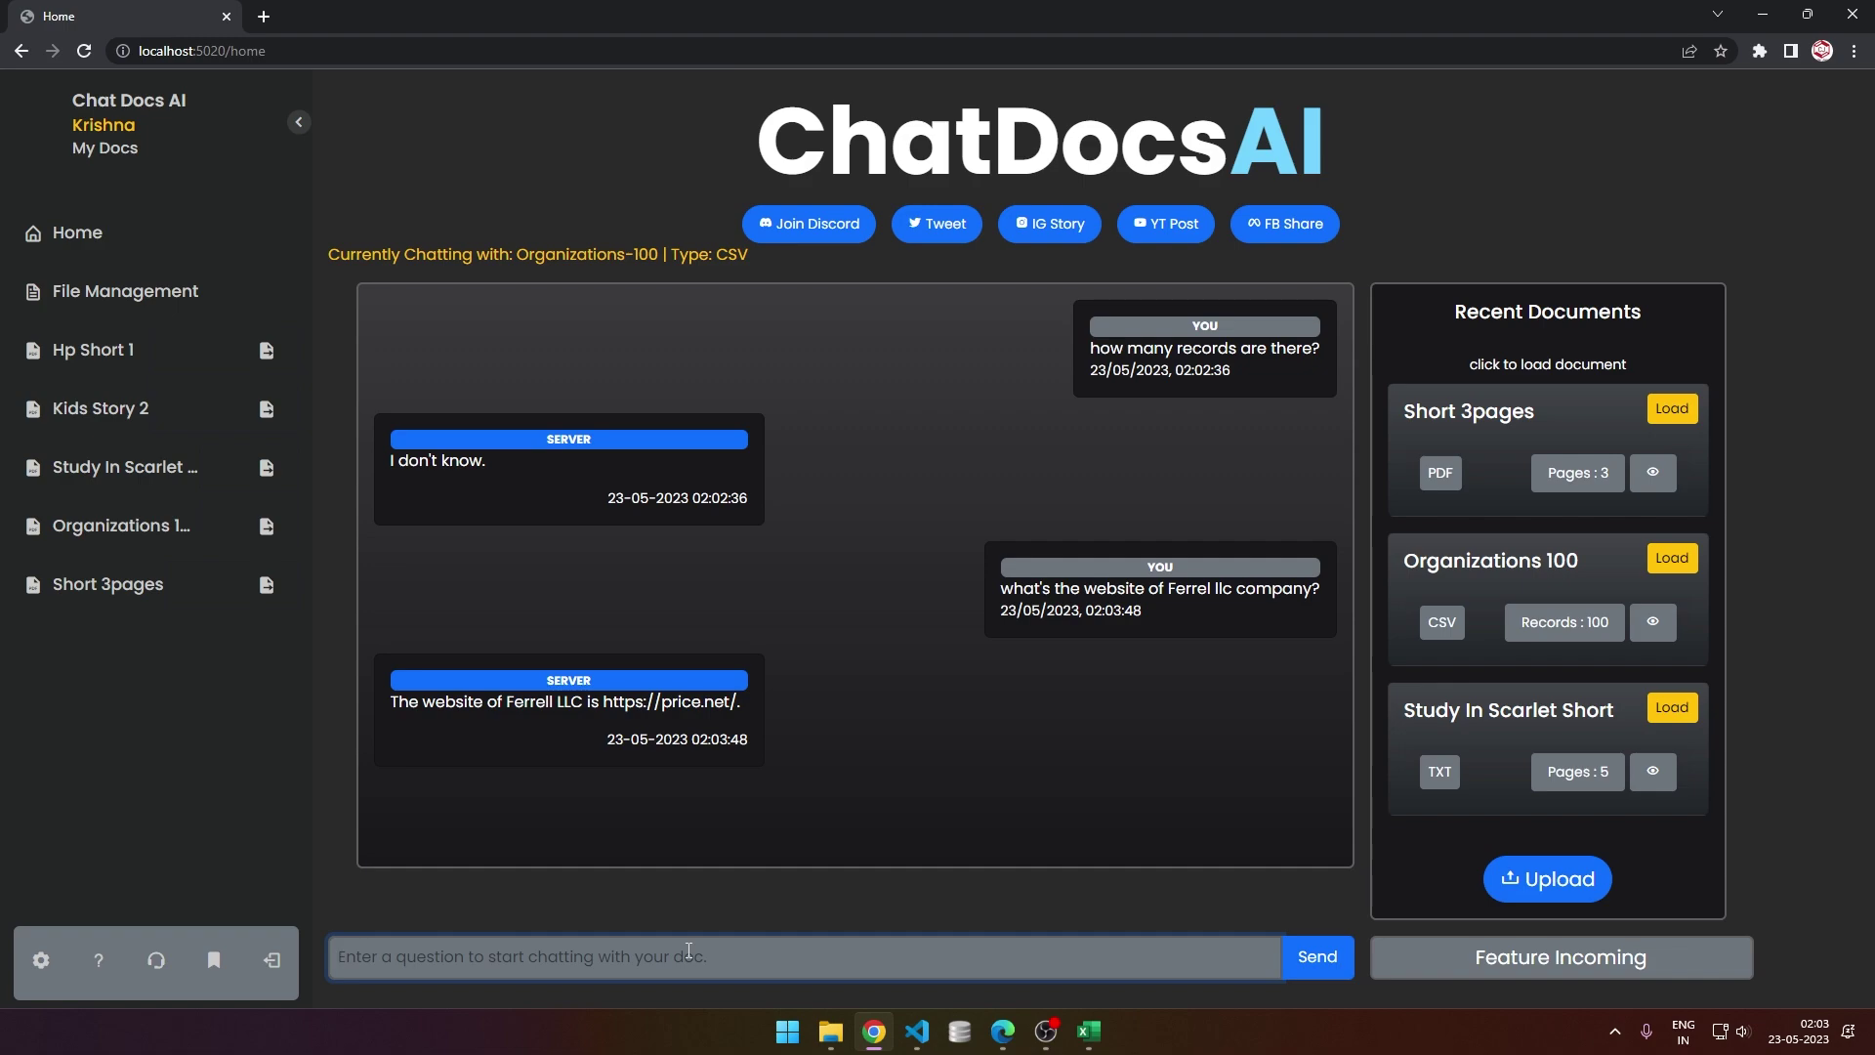
{"action": "left_click", "coordinate": [1109, 1043]}
{"action": "left_click", "coordinate": [407, 248]}
{"action": "left_click", "coordinate": [1763, 16]}
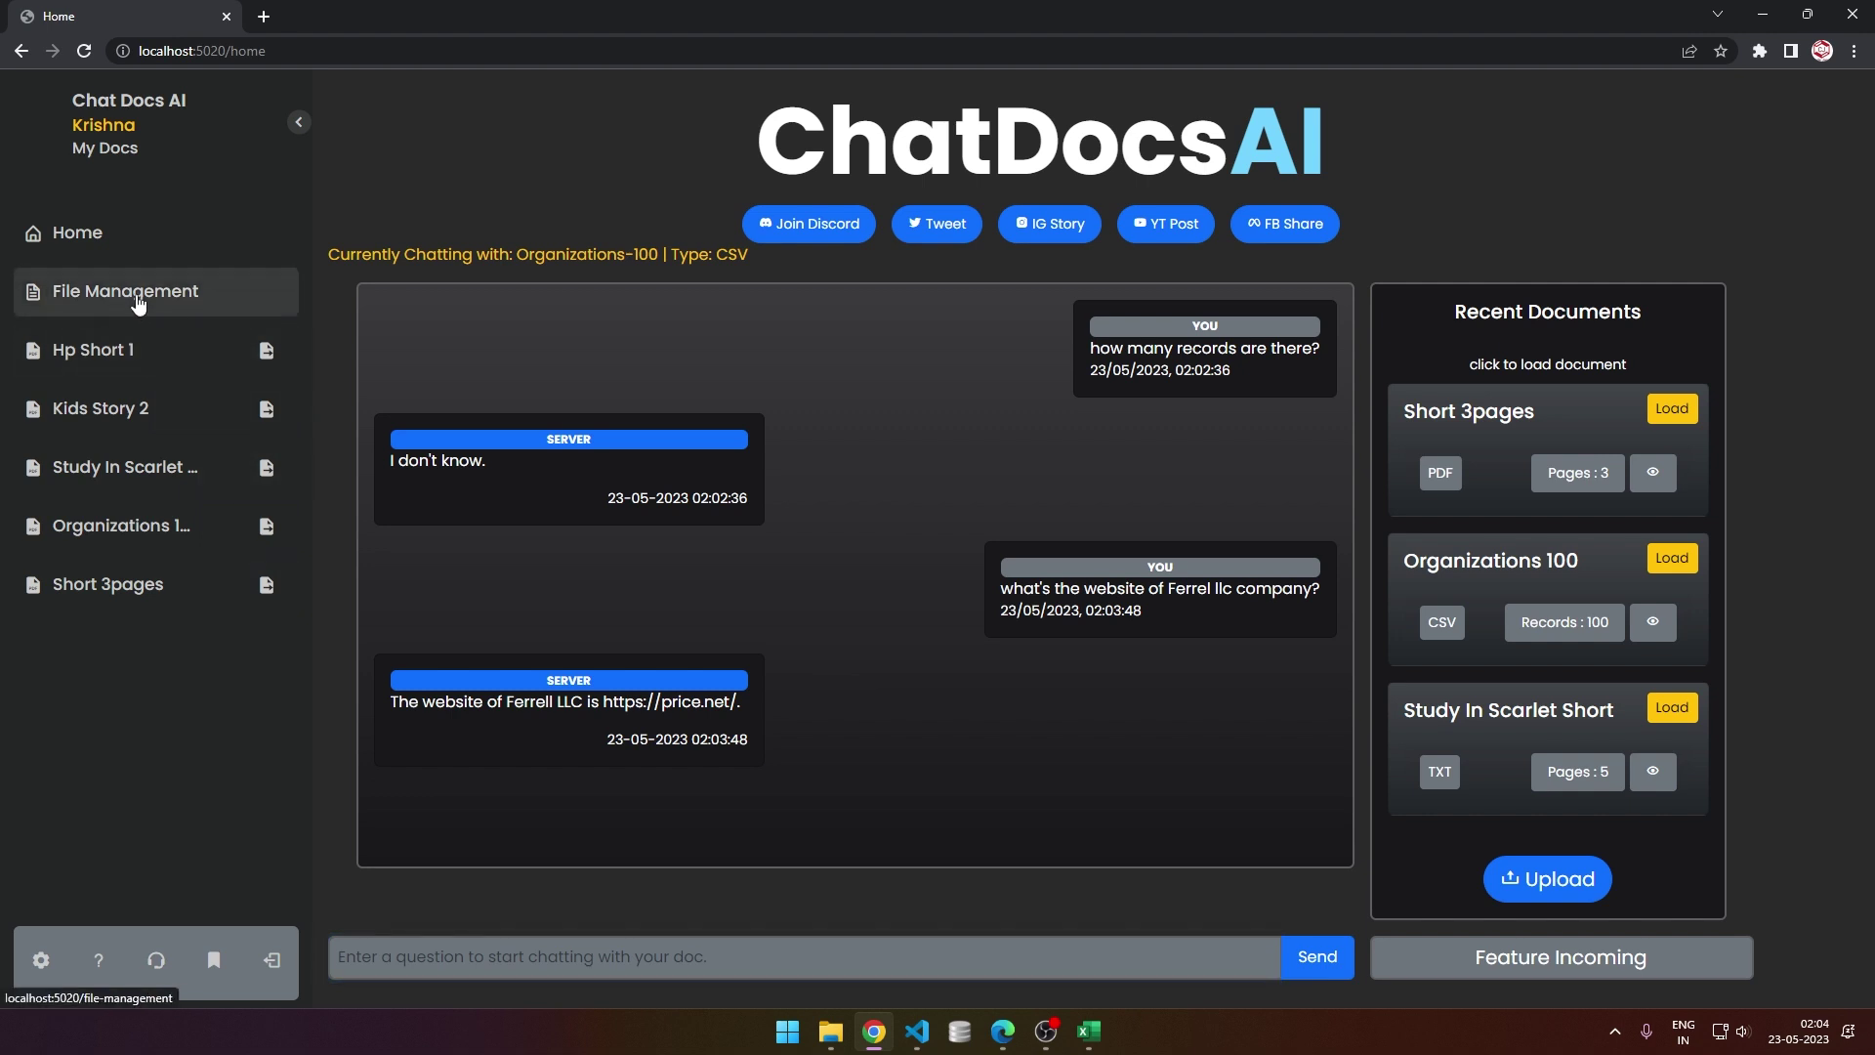
- Delete Short-3pages in File Management, leaving four documents, then go to Settings
{"action": "left_click", "coordinate": [138, 298]}
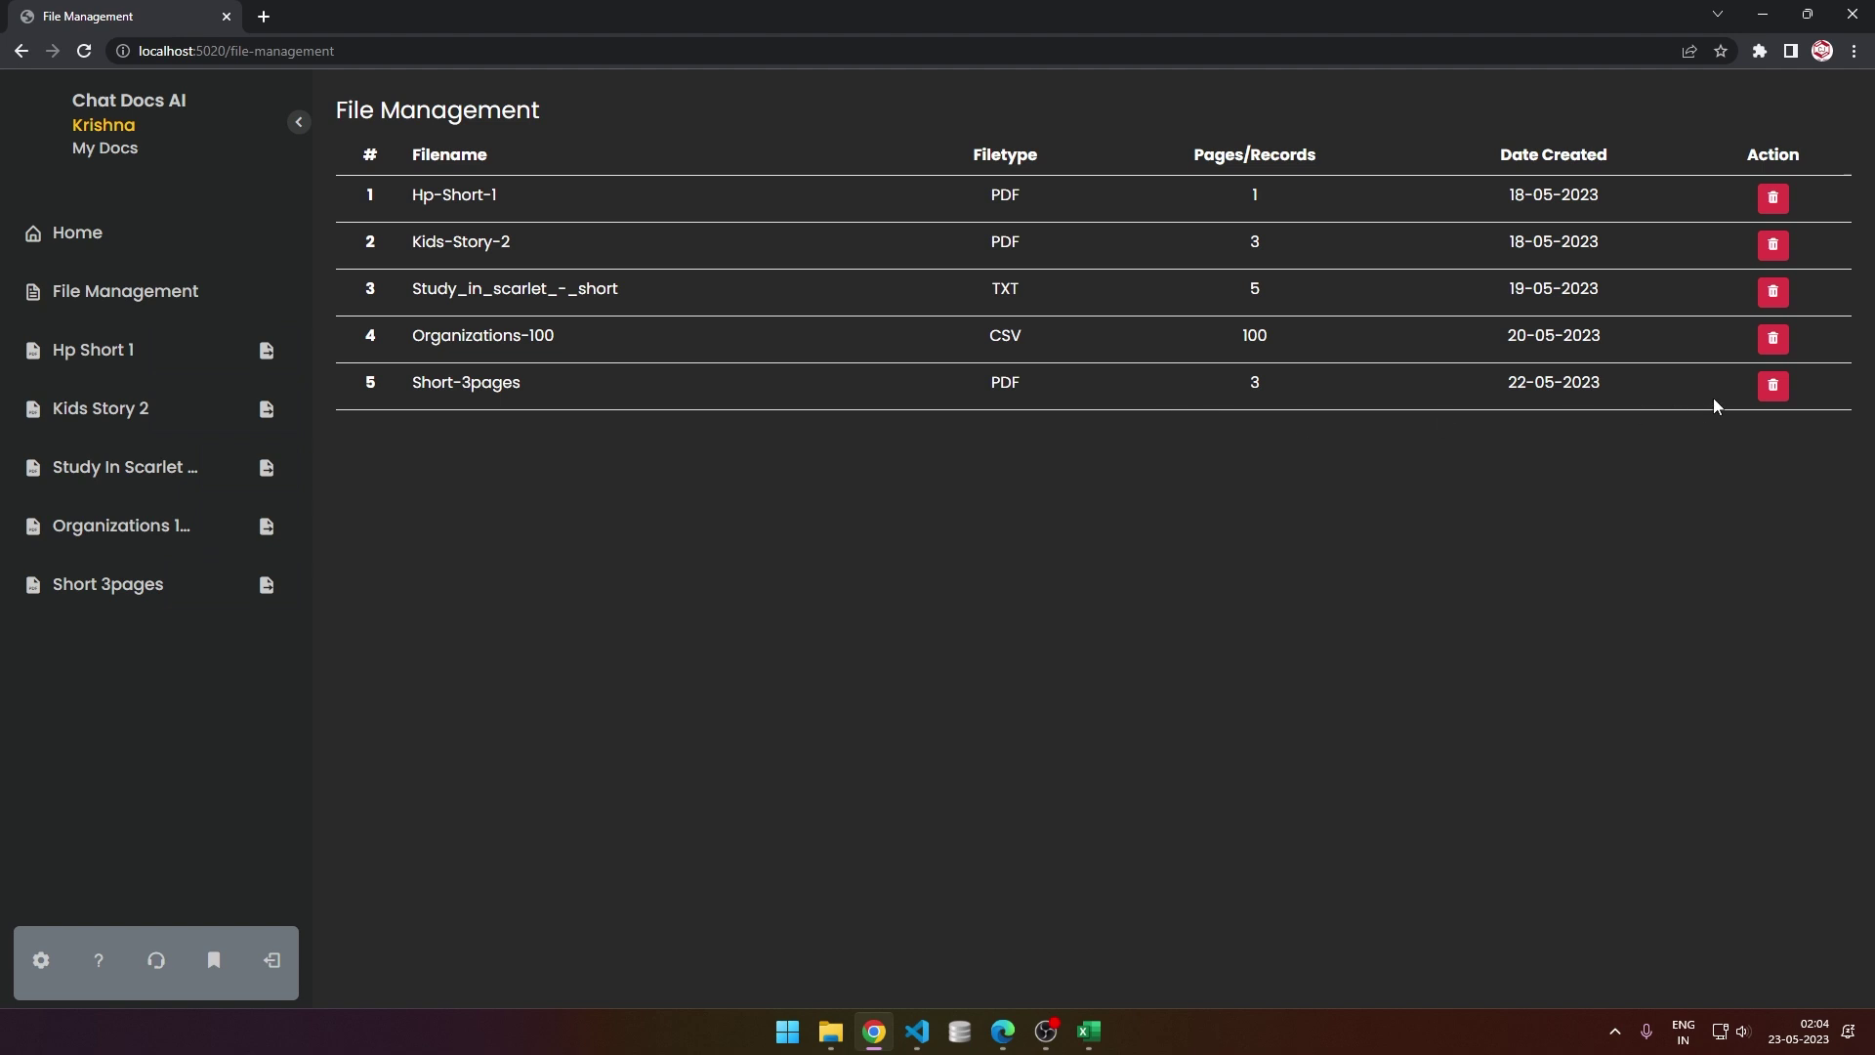
{"action": "left_click", "coordinate": [1776, 391]}
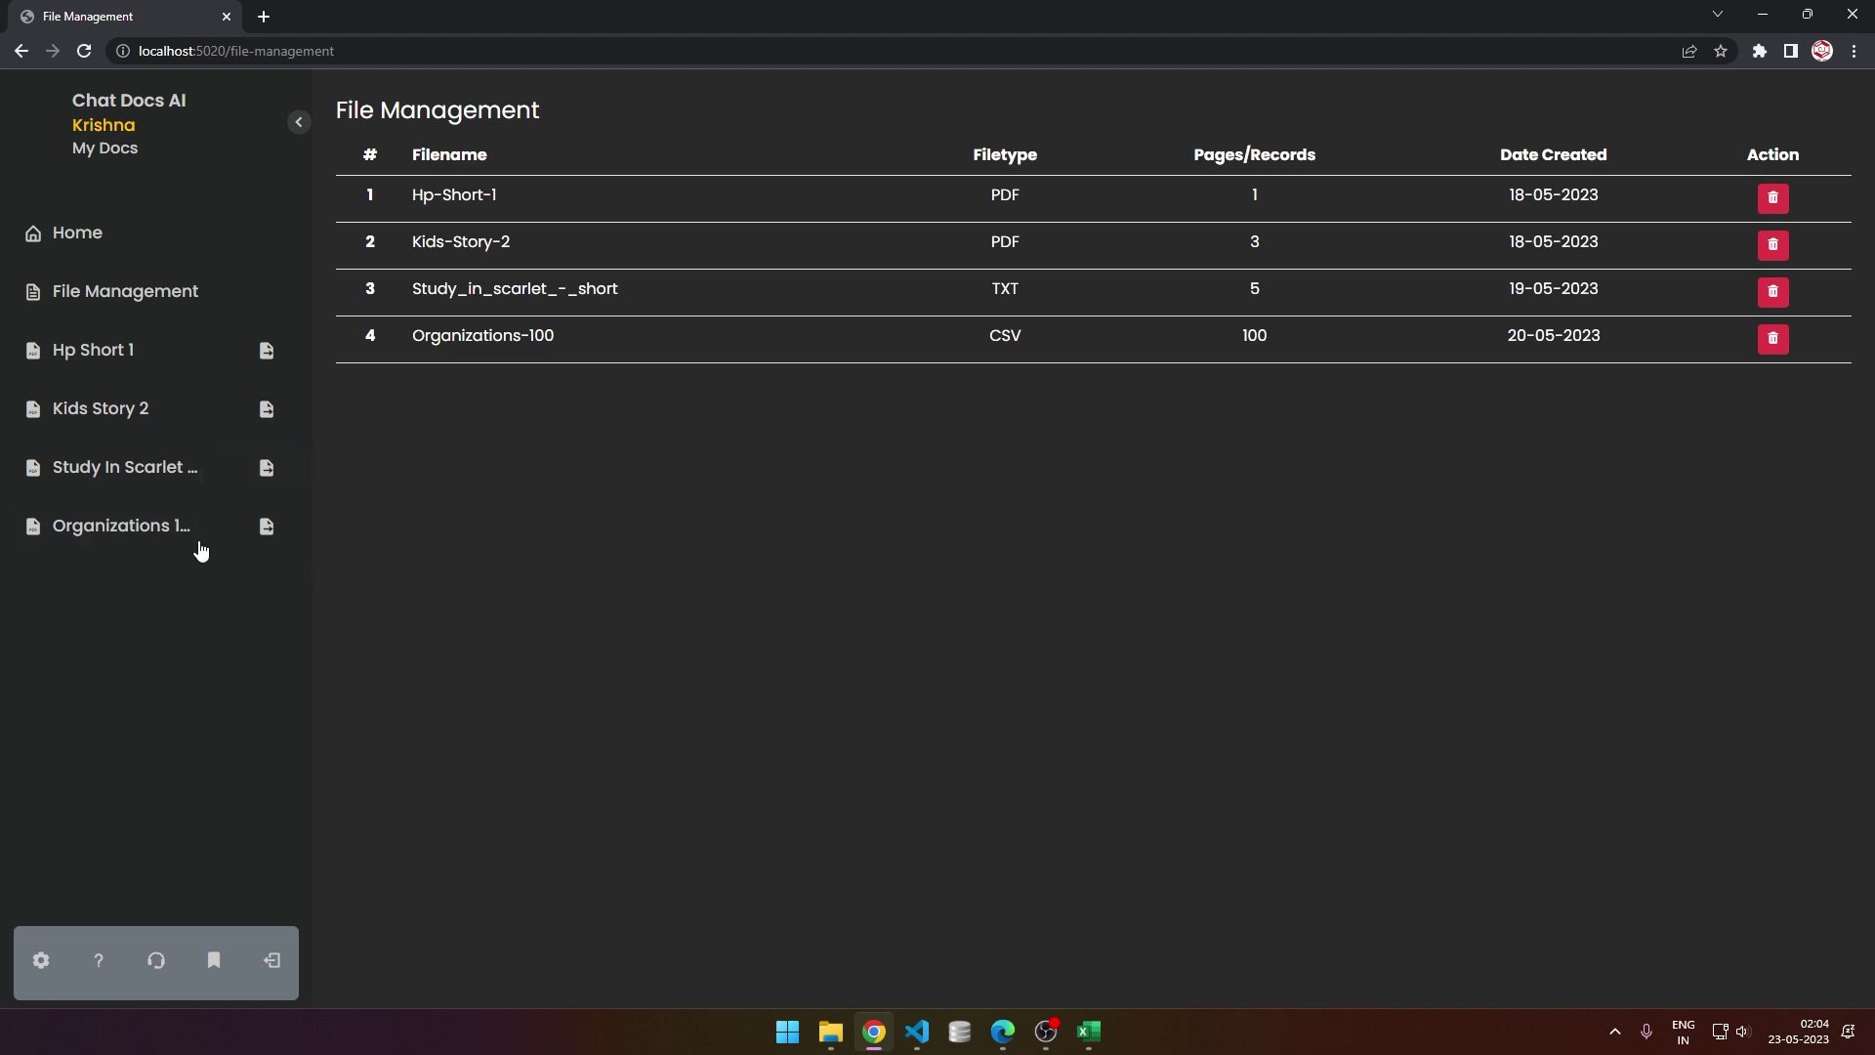
{"action": "left_click", "coordinate": [40, 960]}
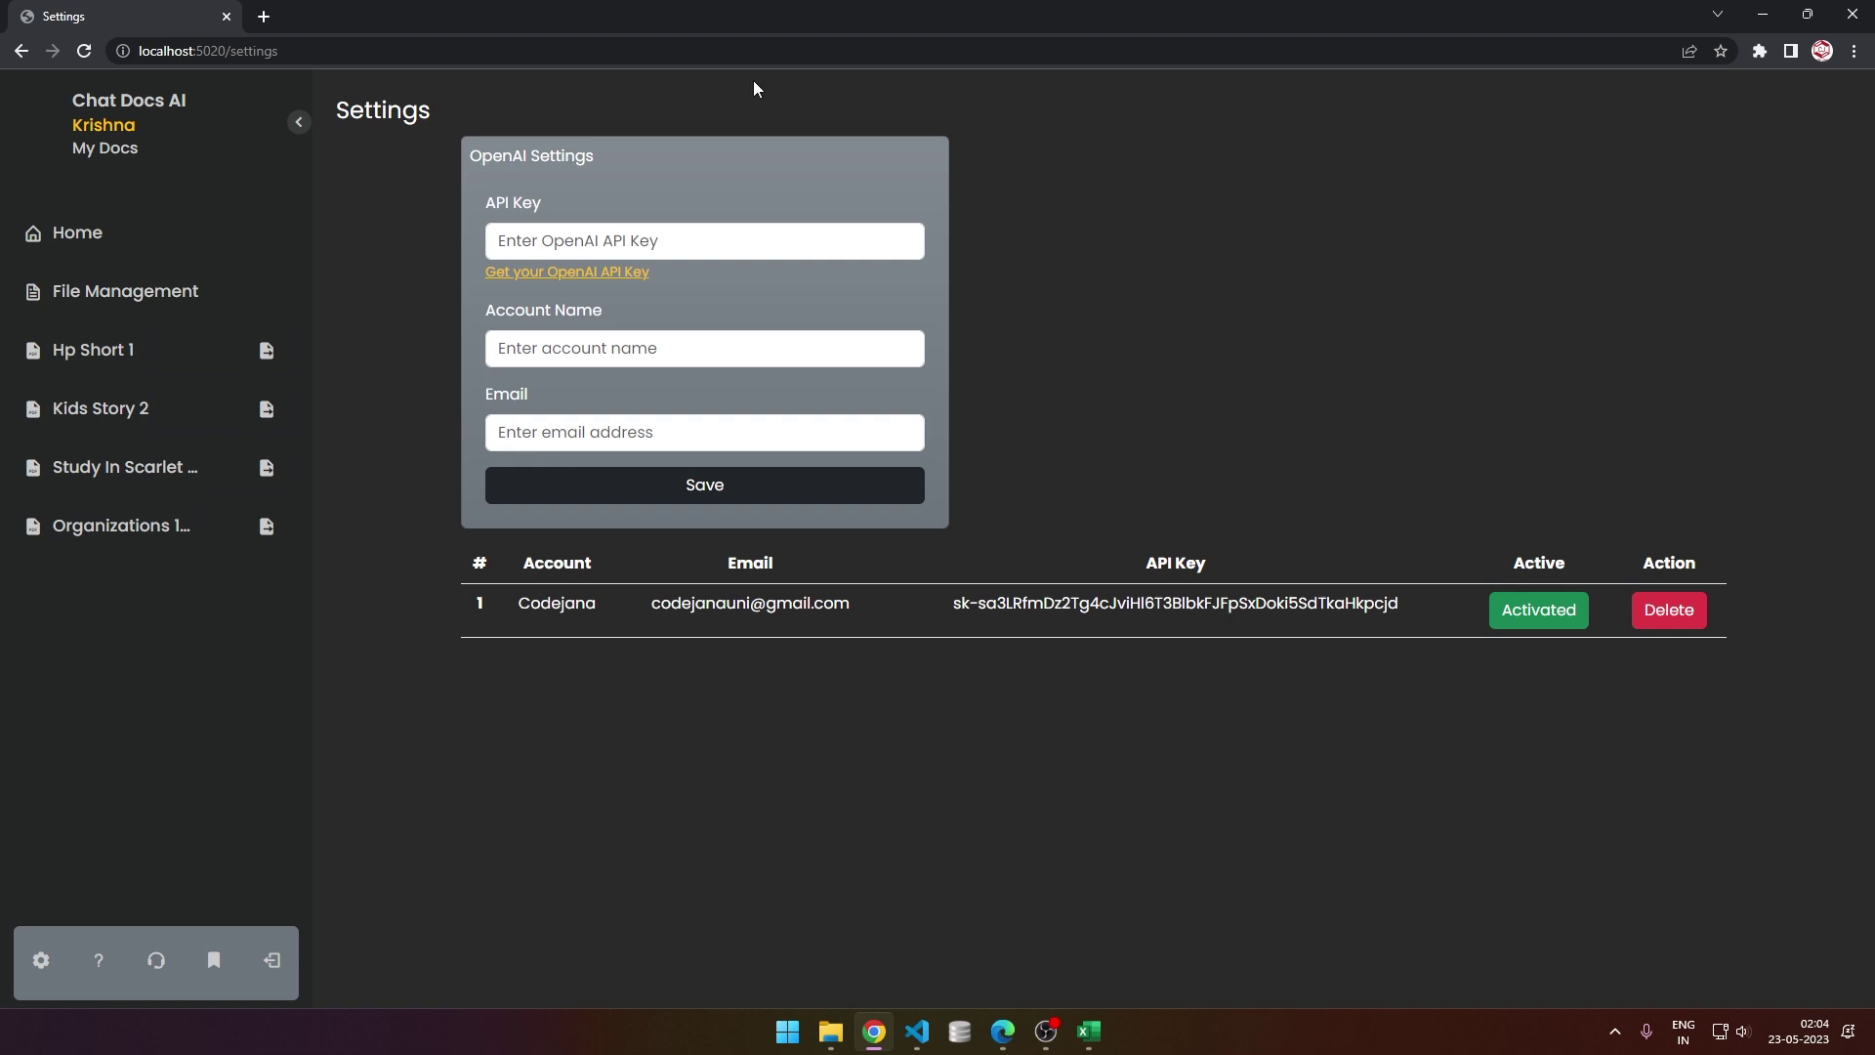
{"action": "left_click", "coordinate": [681, 231]}
{"action": "left_click", "coordinate": [615, 349]}
{"action": "left_click", "coordinate": [581, 435]}
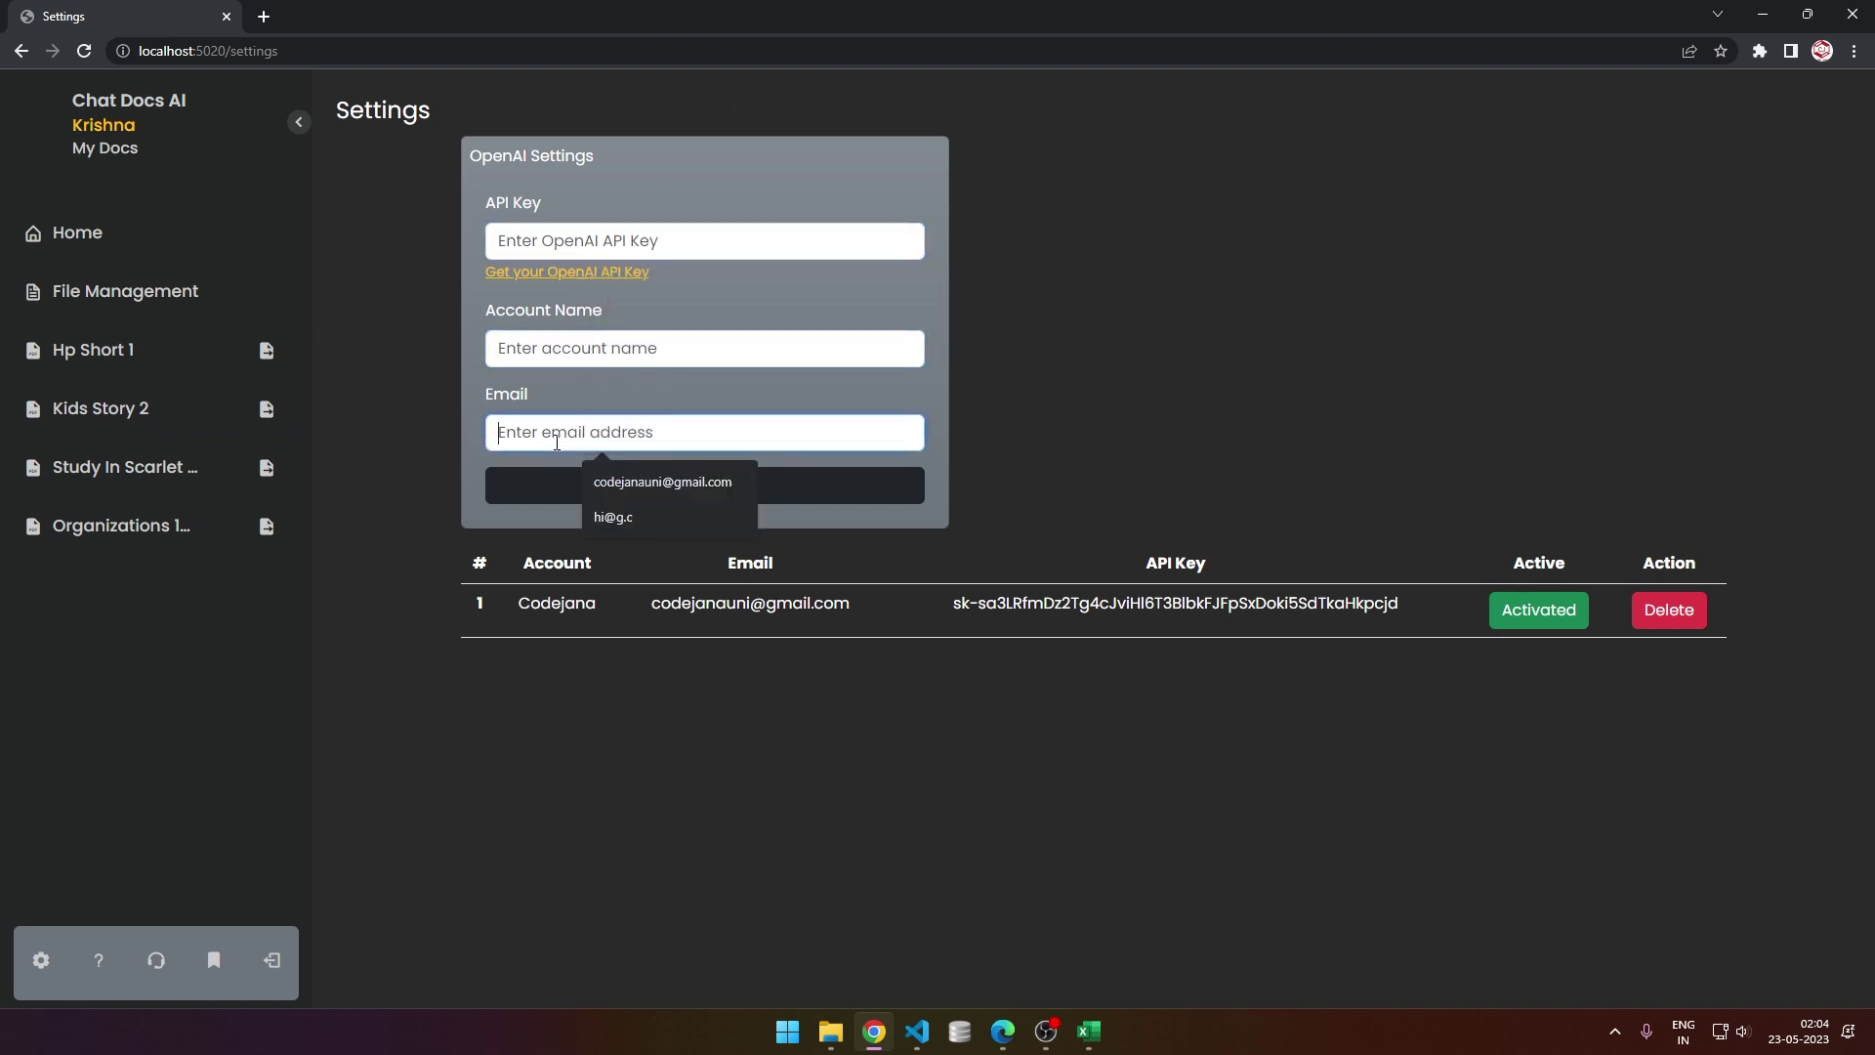
{"action": "left_click", "coordinate": [577, 649]}
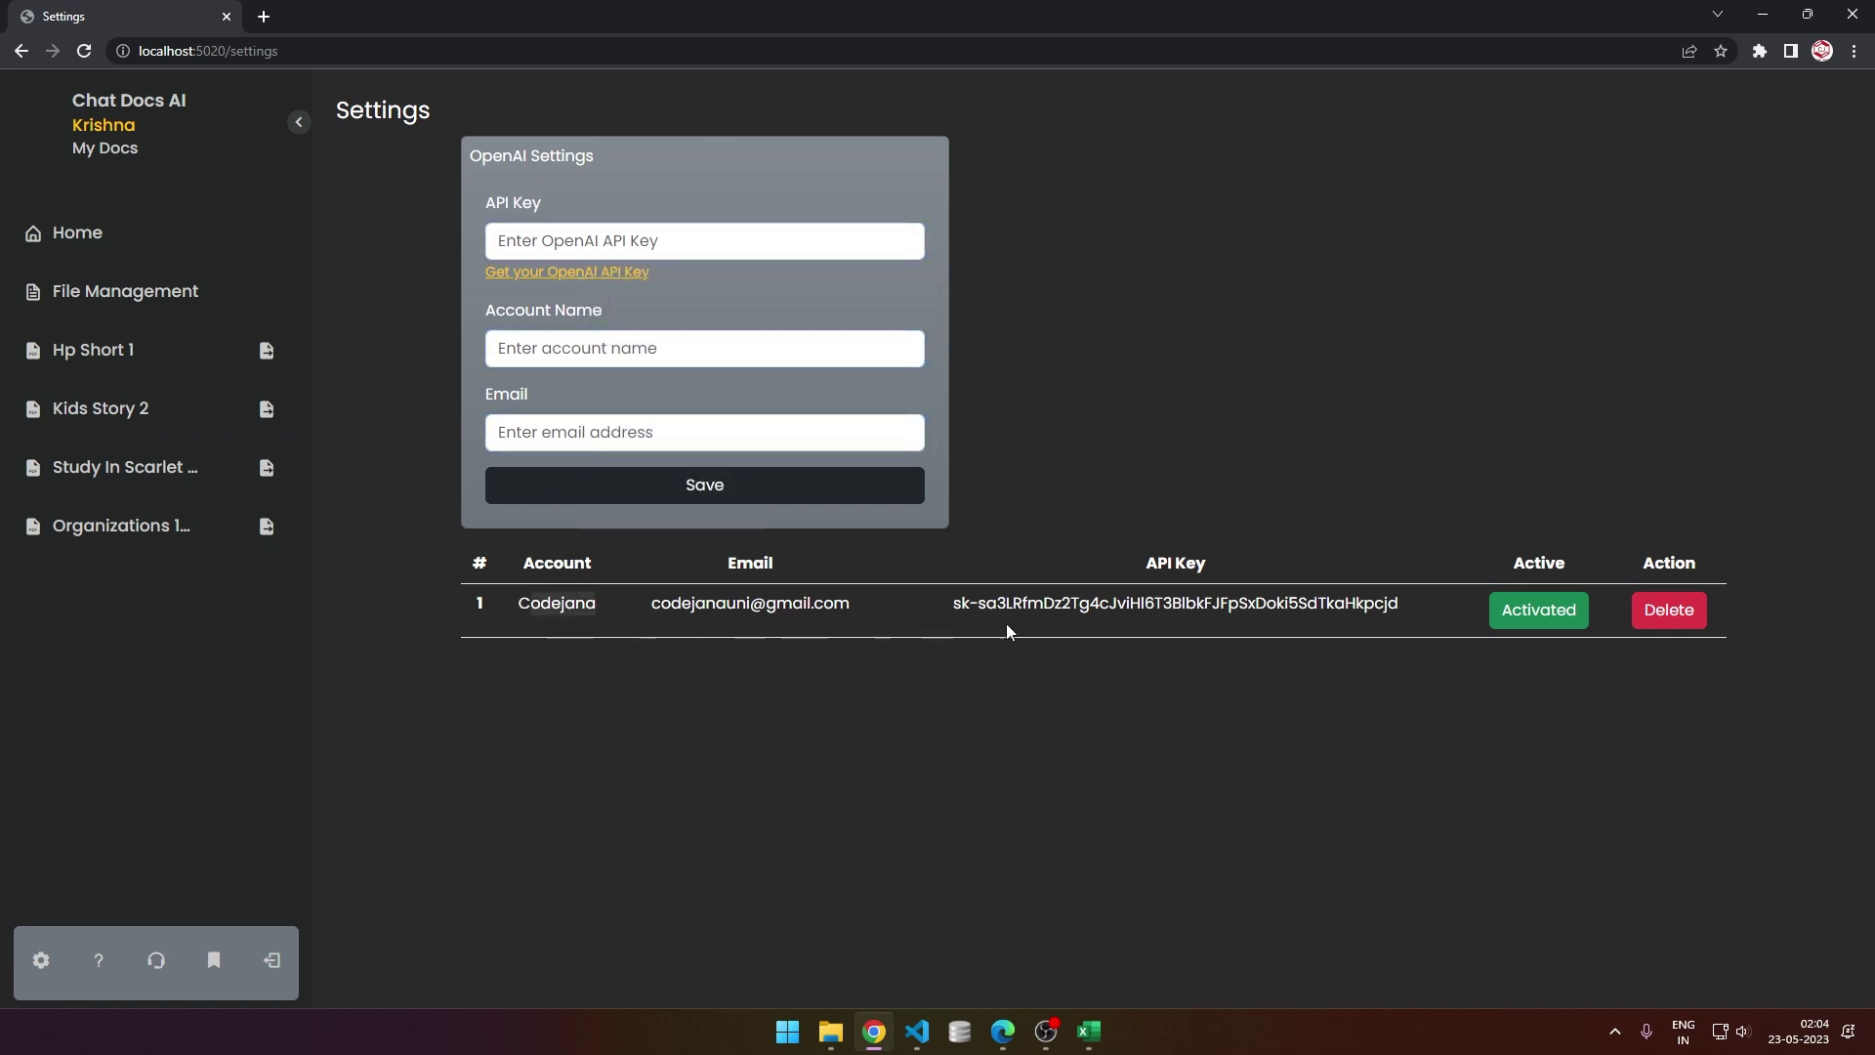
{"action": "left_click_drag", "start_coordinate": [1055, 604], "coordinate": [1204, 604]}
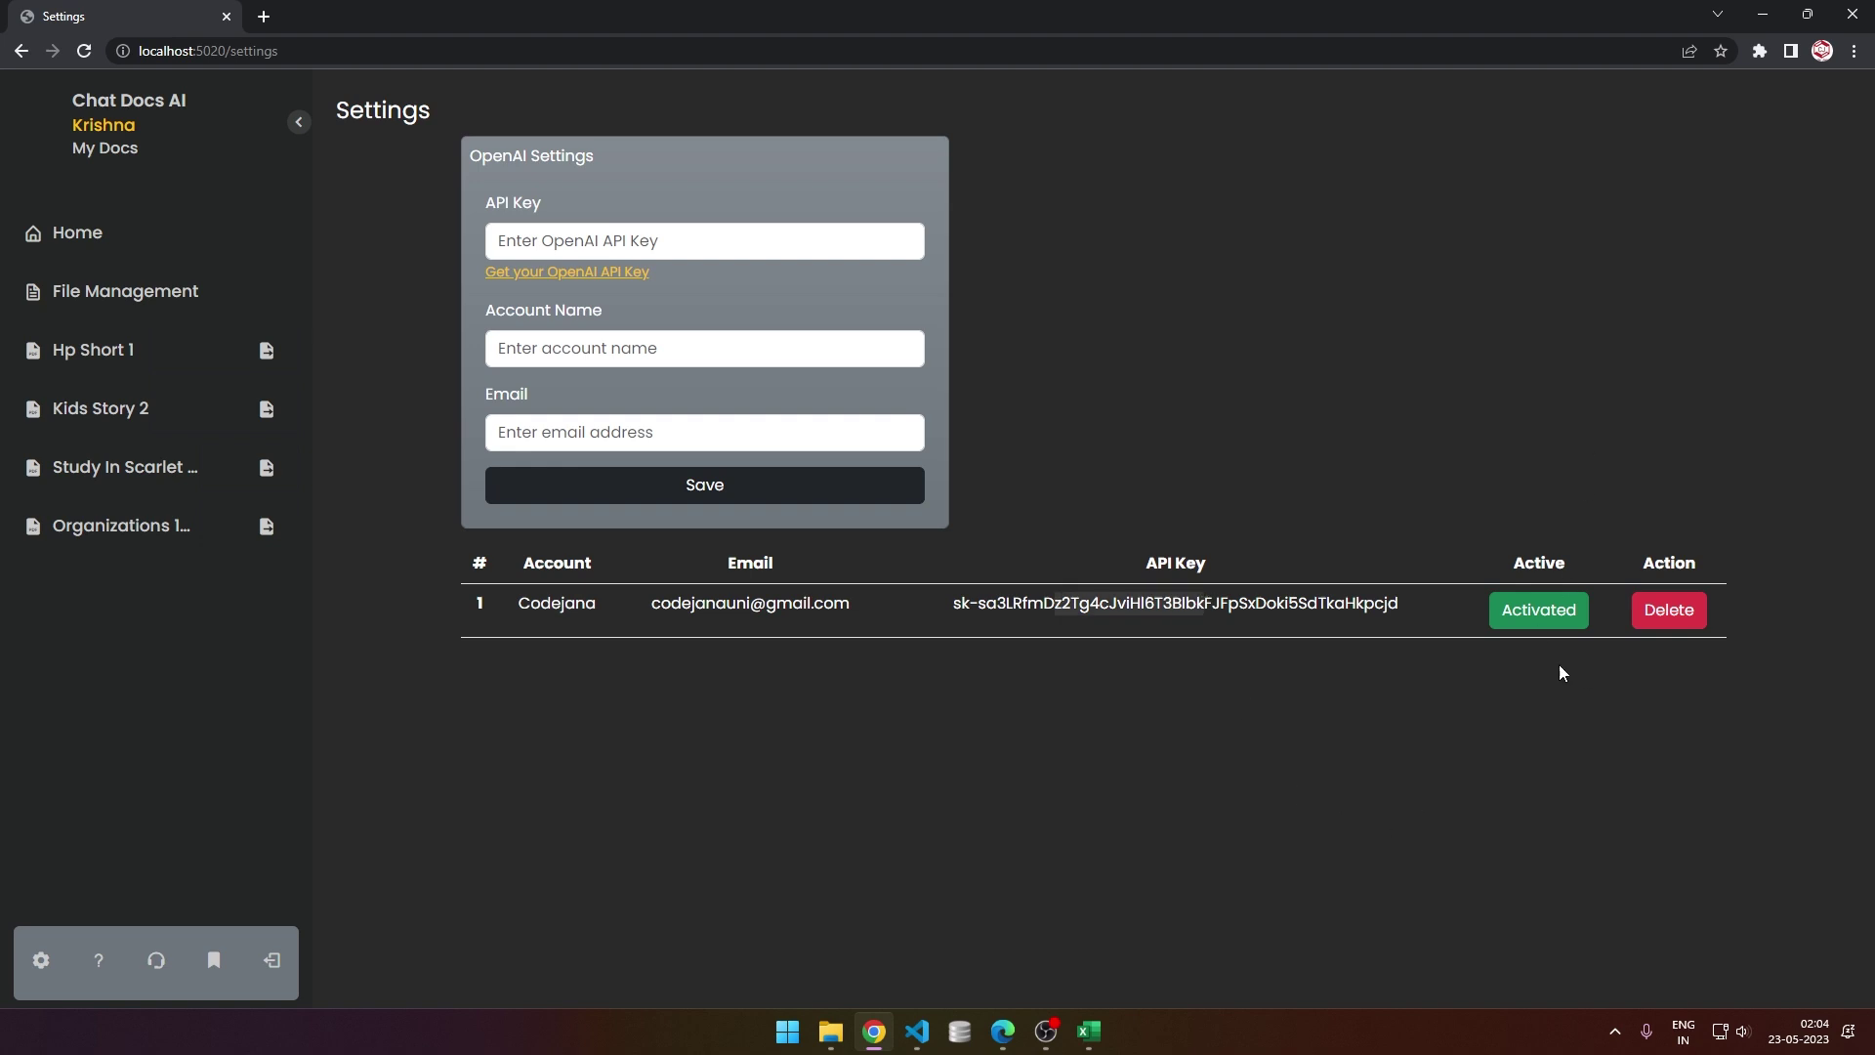
{"action": "left_click", "coordinate": [584, 238]}
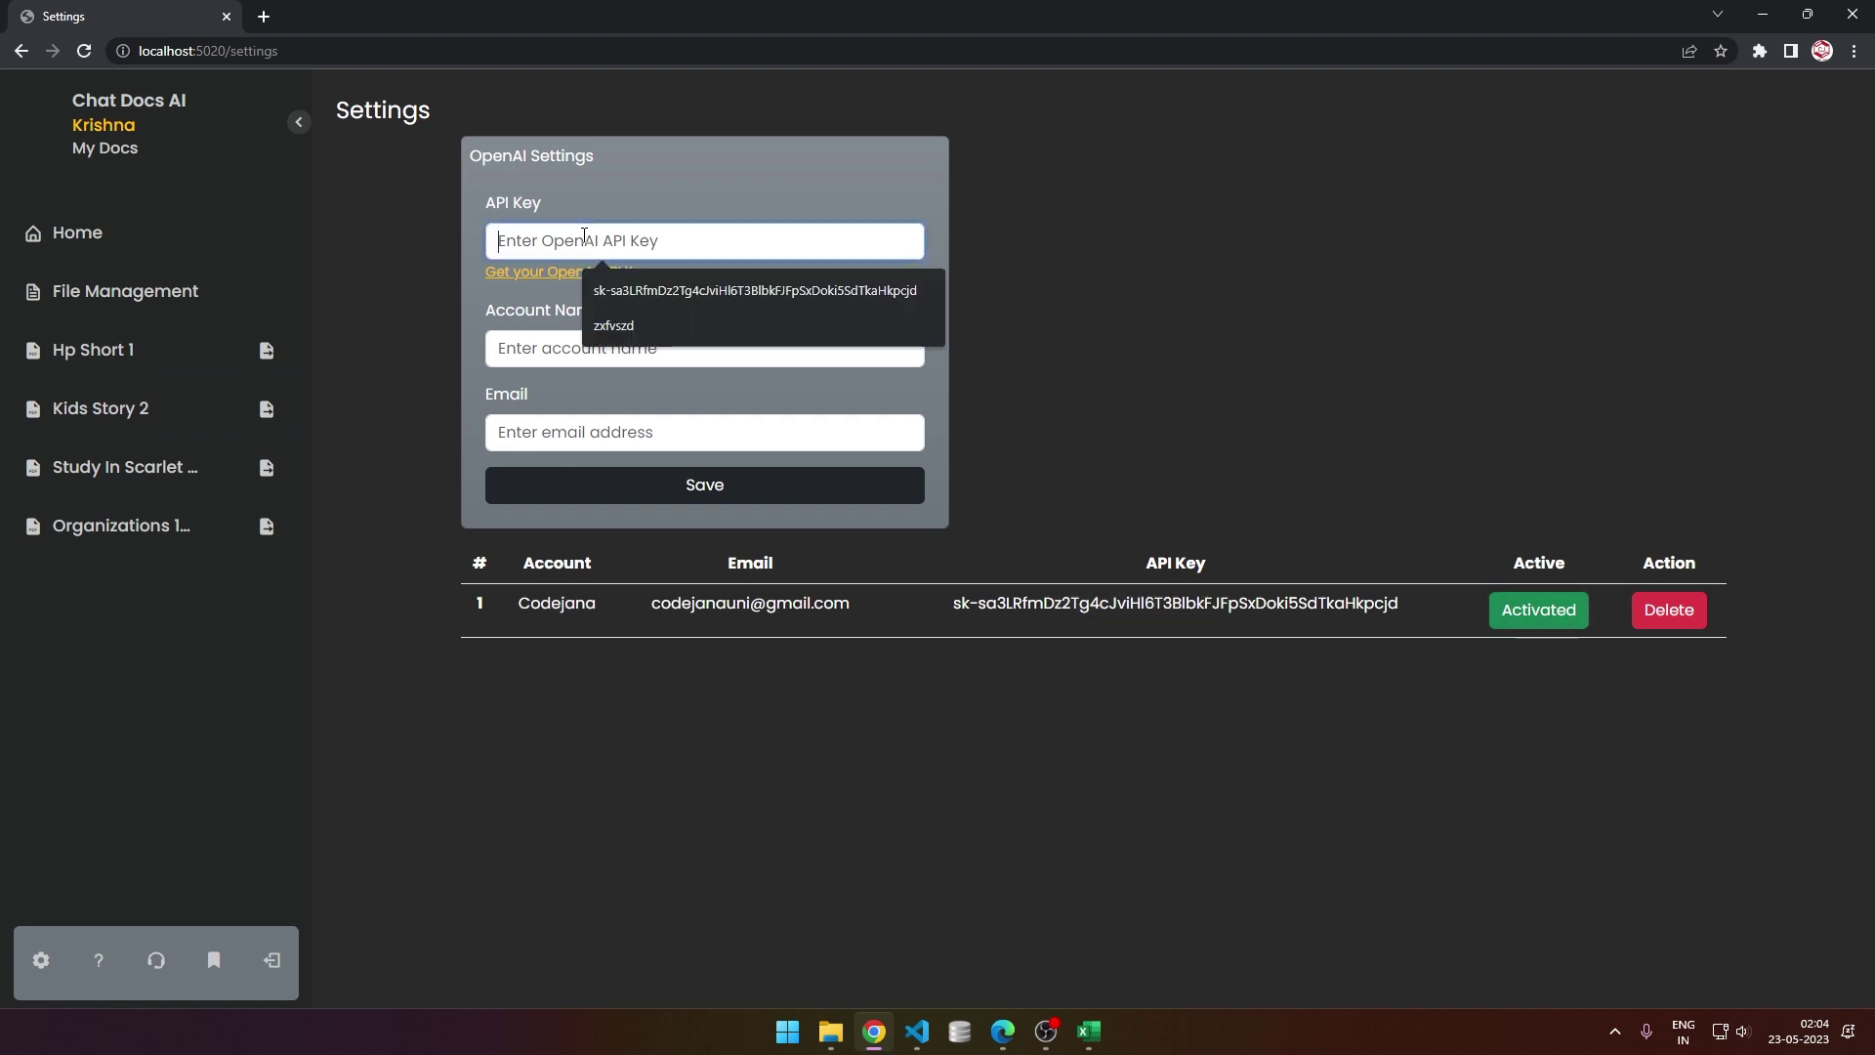
{"action": "type", "text": "sdfsdf"}
{"action": "left_click", "coordinate": [532, 344]}
{"action": "type", "text": "sdf"}
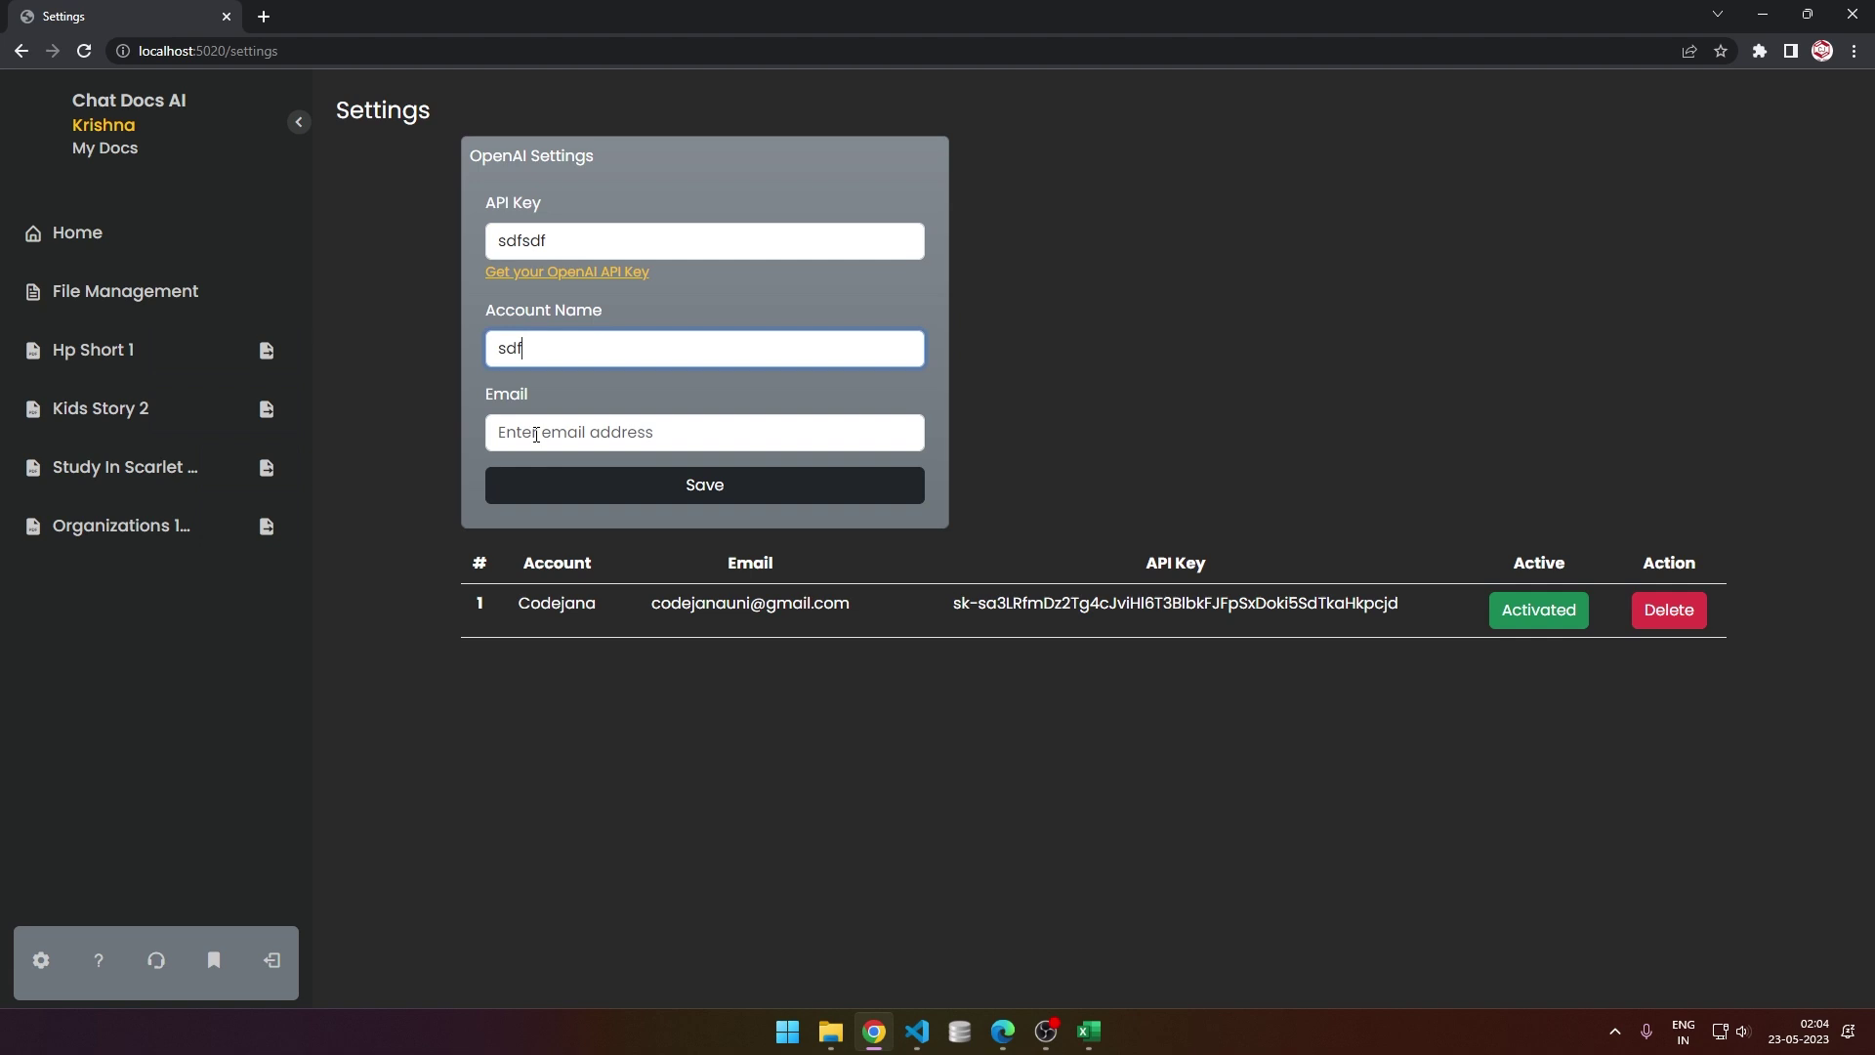
{"action": "left_click", "coordinate": [536, 434]}
{"action": "type", "text": "sffaf@g"}
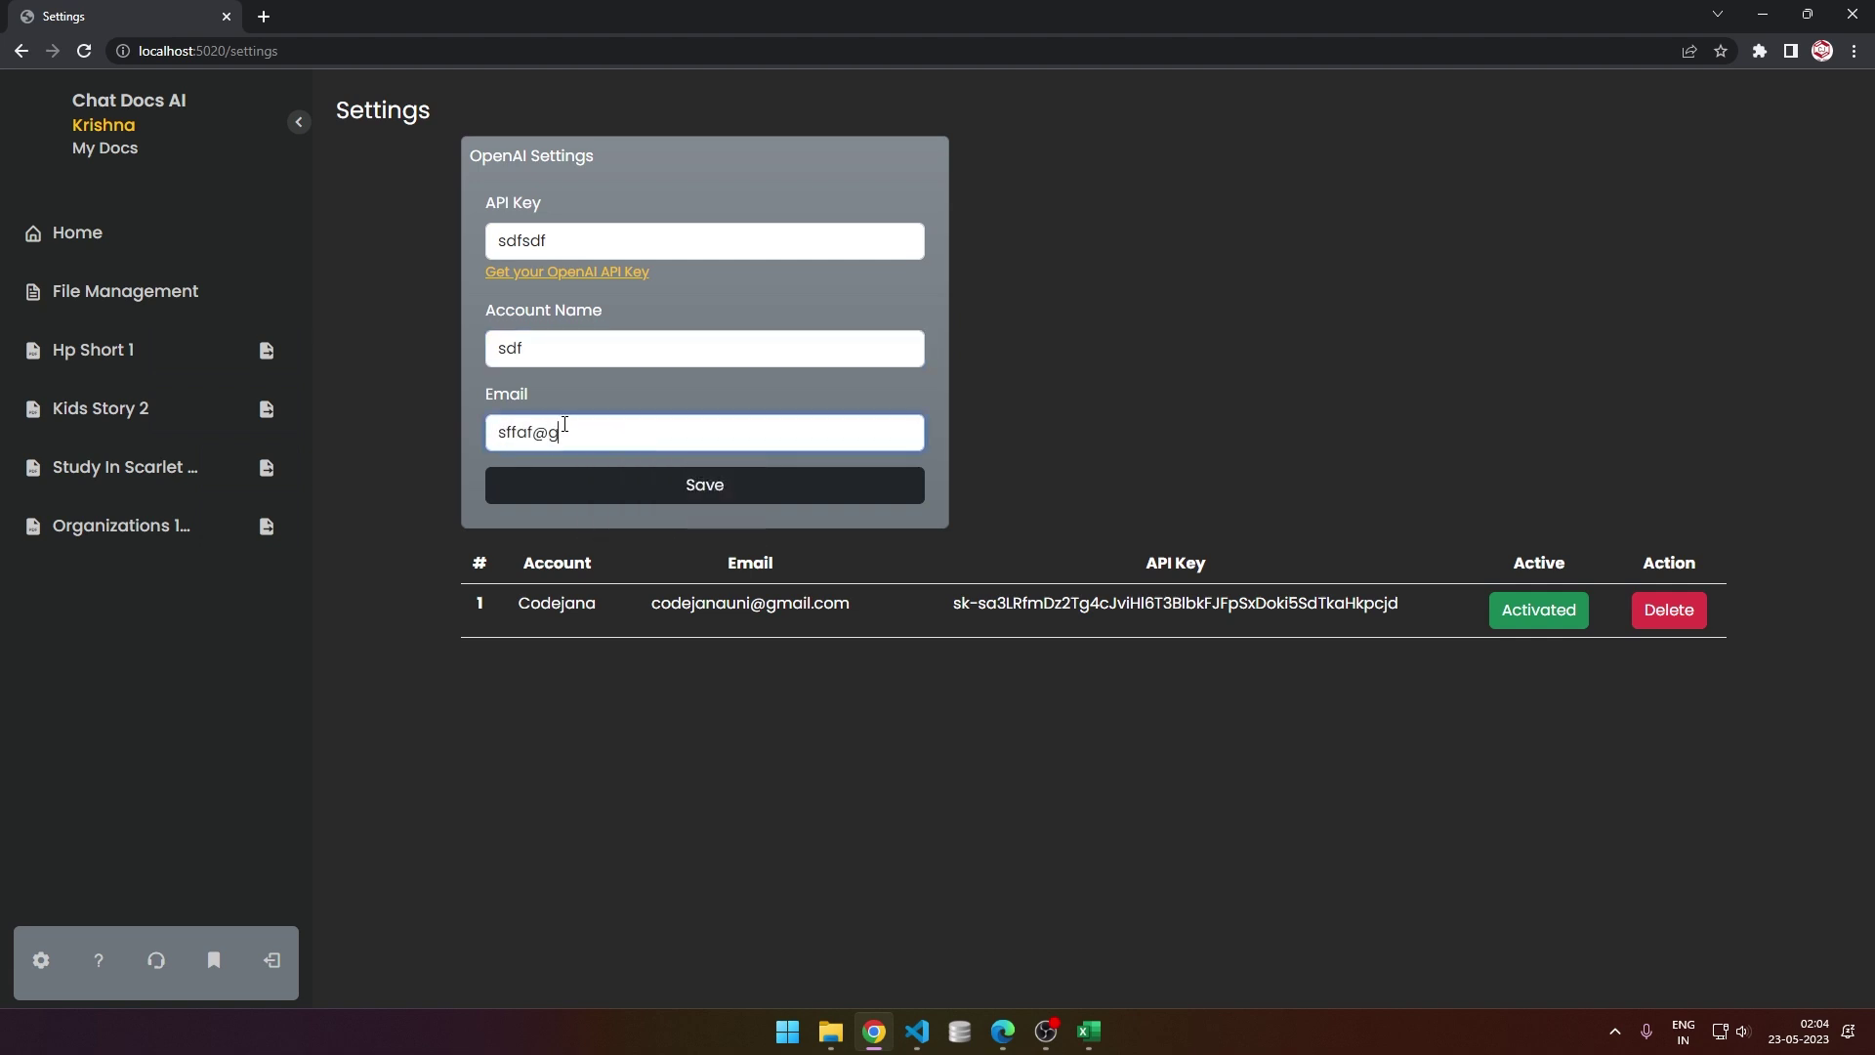
{"action": "type", "text": ".c"}
{"action": "left_click", "coordinate": [619, 485]}
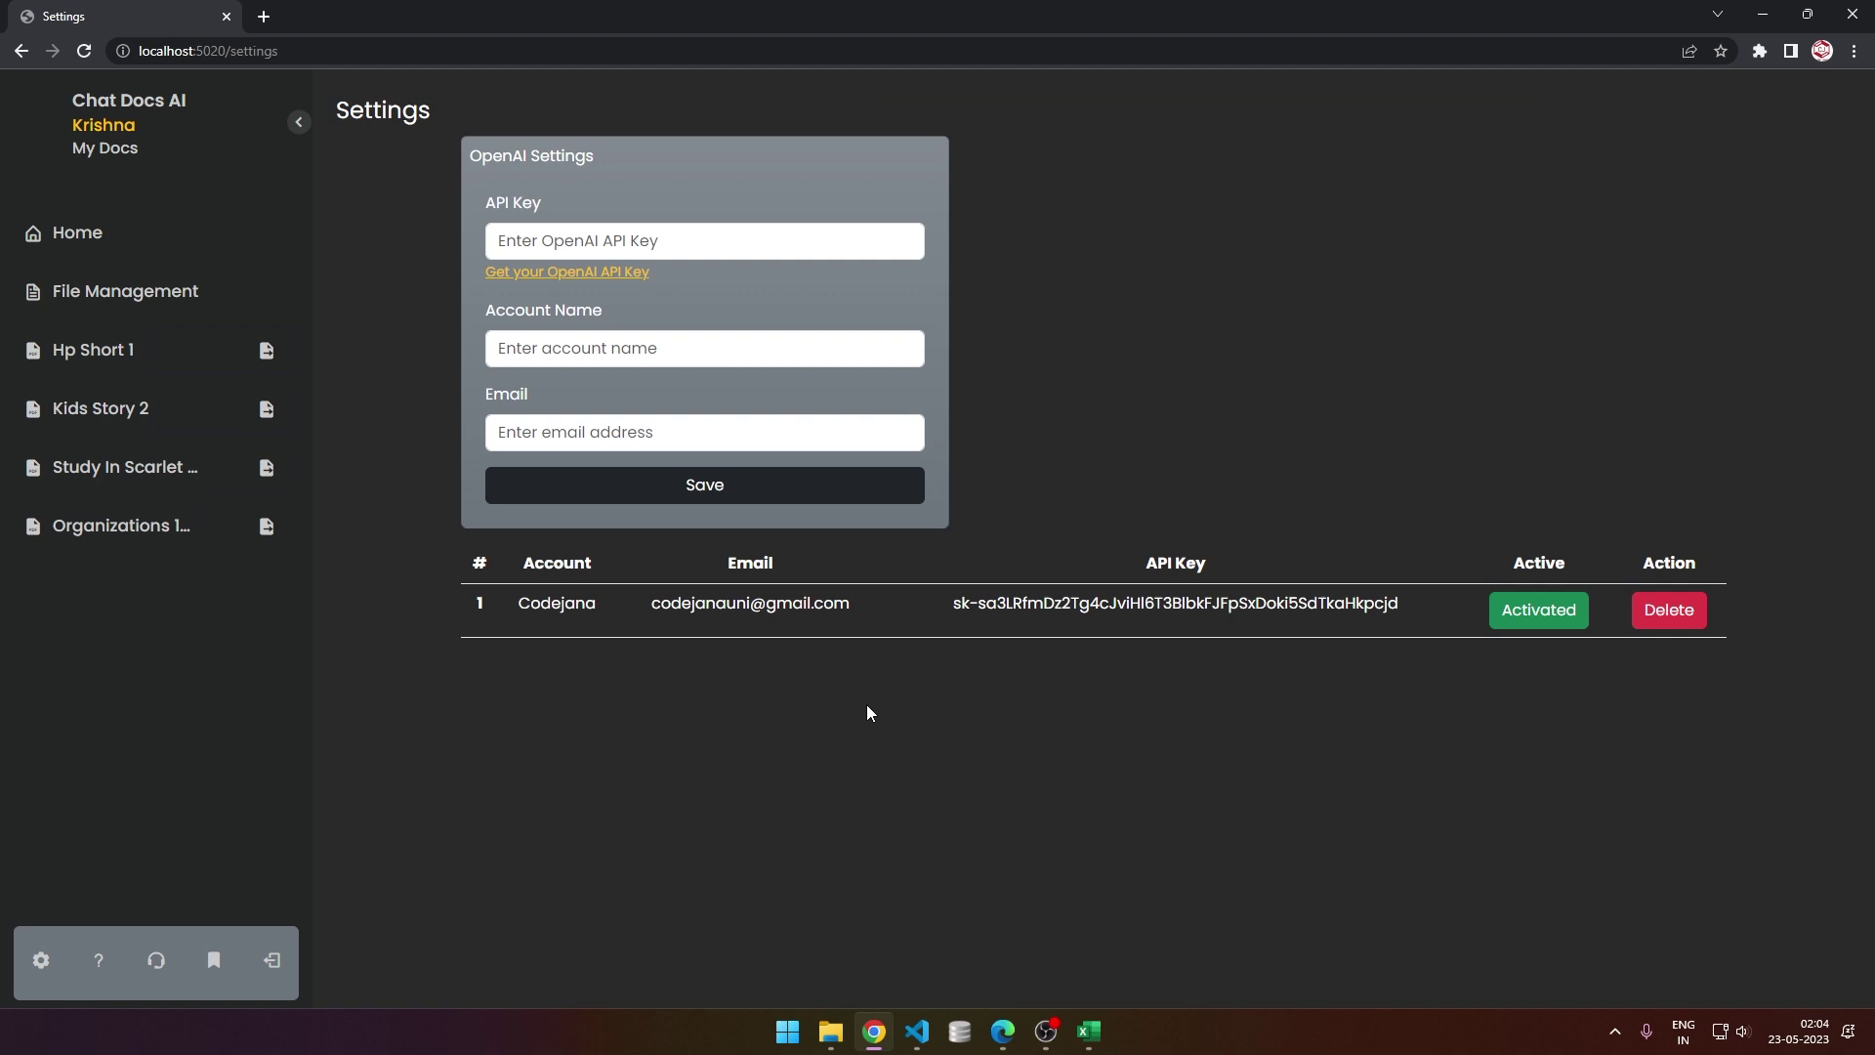
- Save account 'demoaccount' with the copied API key and a demo email, and set it active
{"action": "left_click_drag", "start_coordinate": [955, 603], "coordinate": [1396, 611]}
{"action": "key", "text": "ctrl+c"}
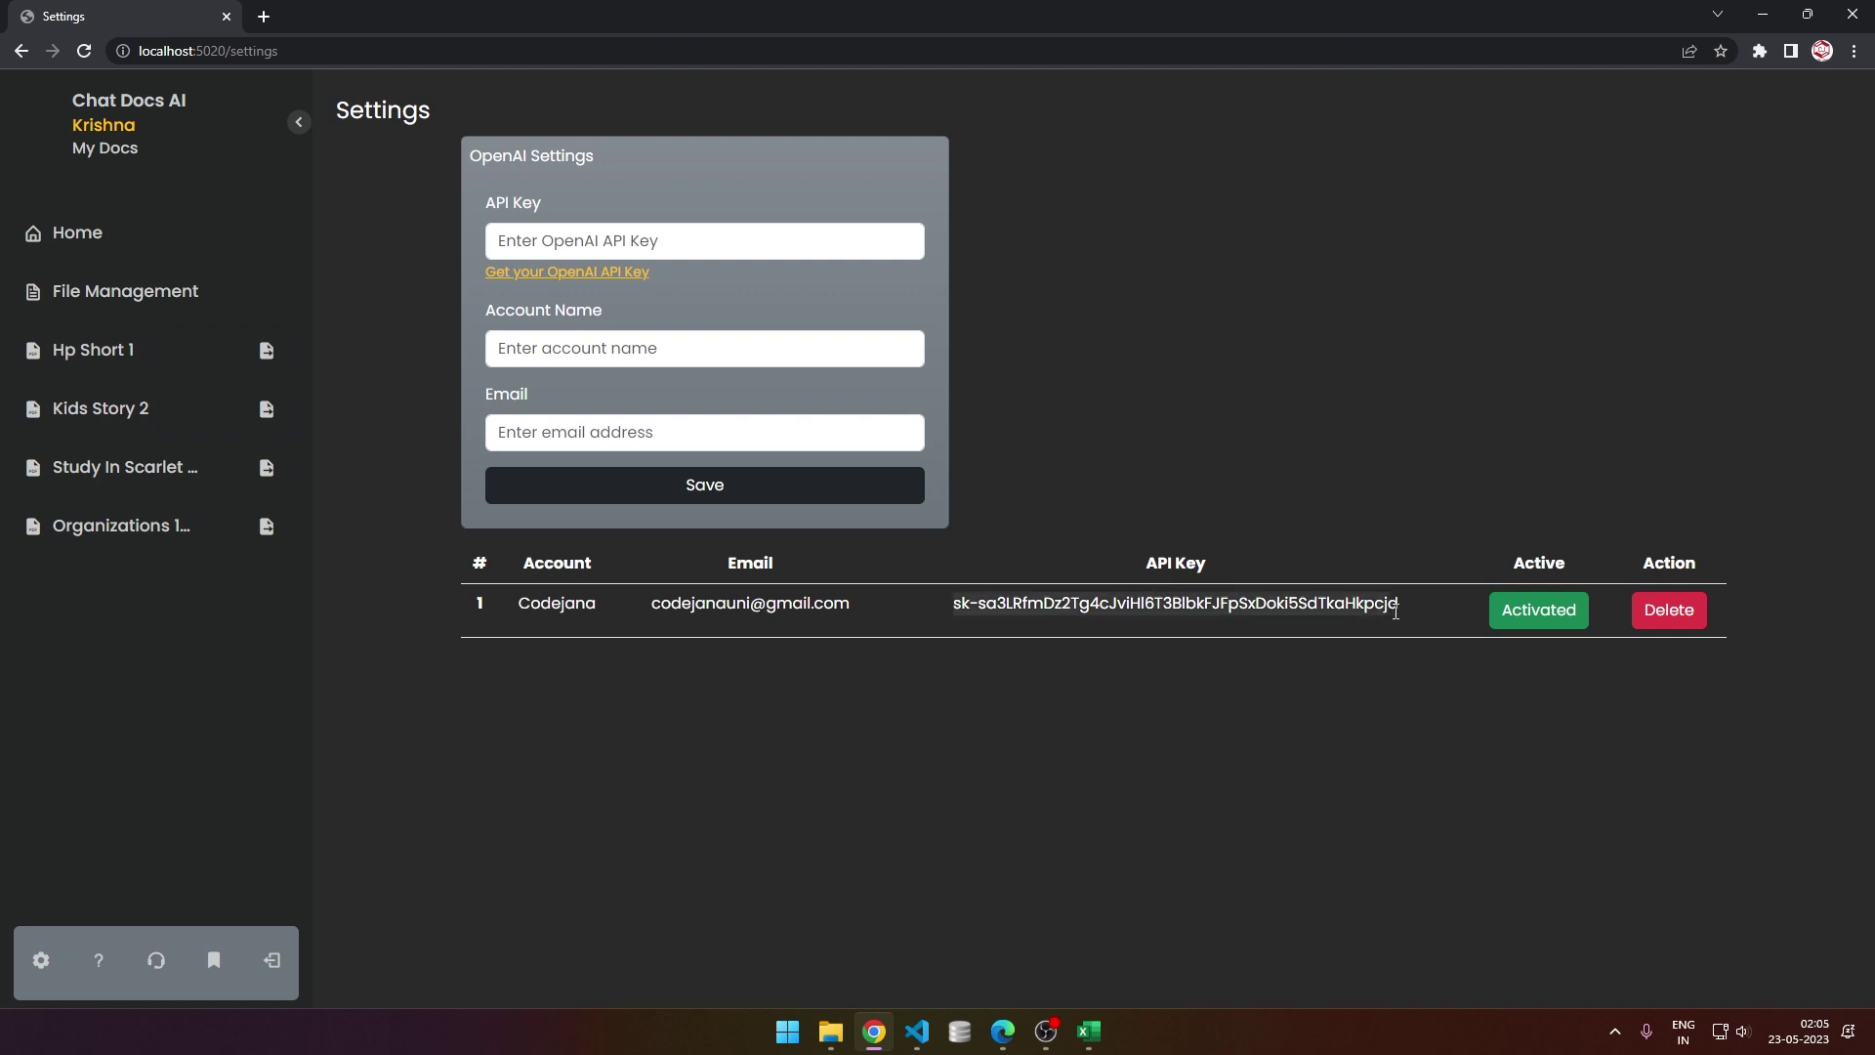
{"action": "left_click", "coordinate": [762, 248]}
{"action": "key", "text": "ctrl+v"}
{"action": "left_click", "coordinate": [586, 351]}
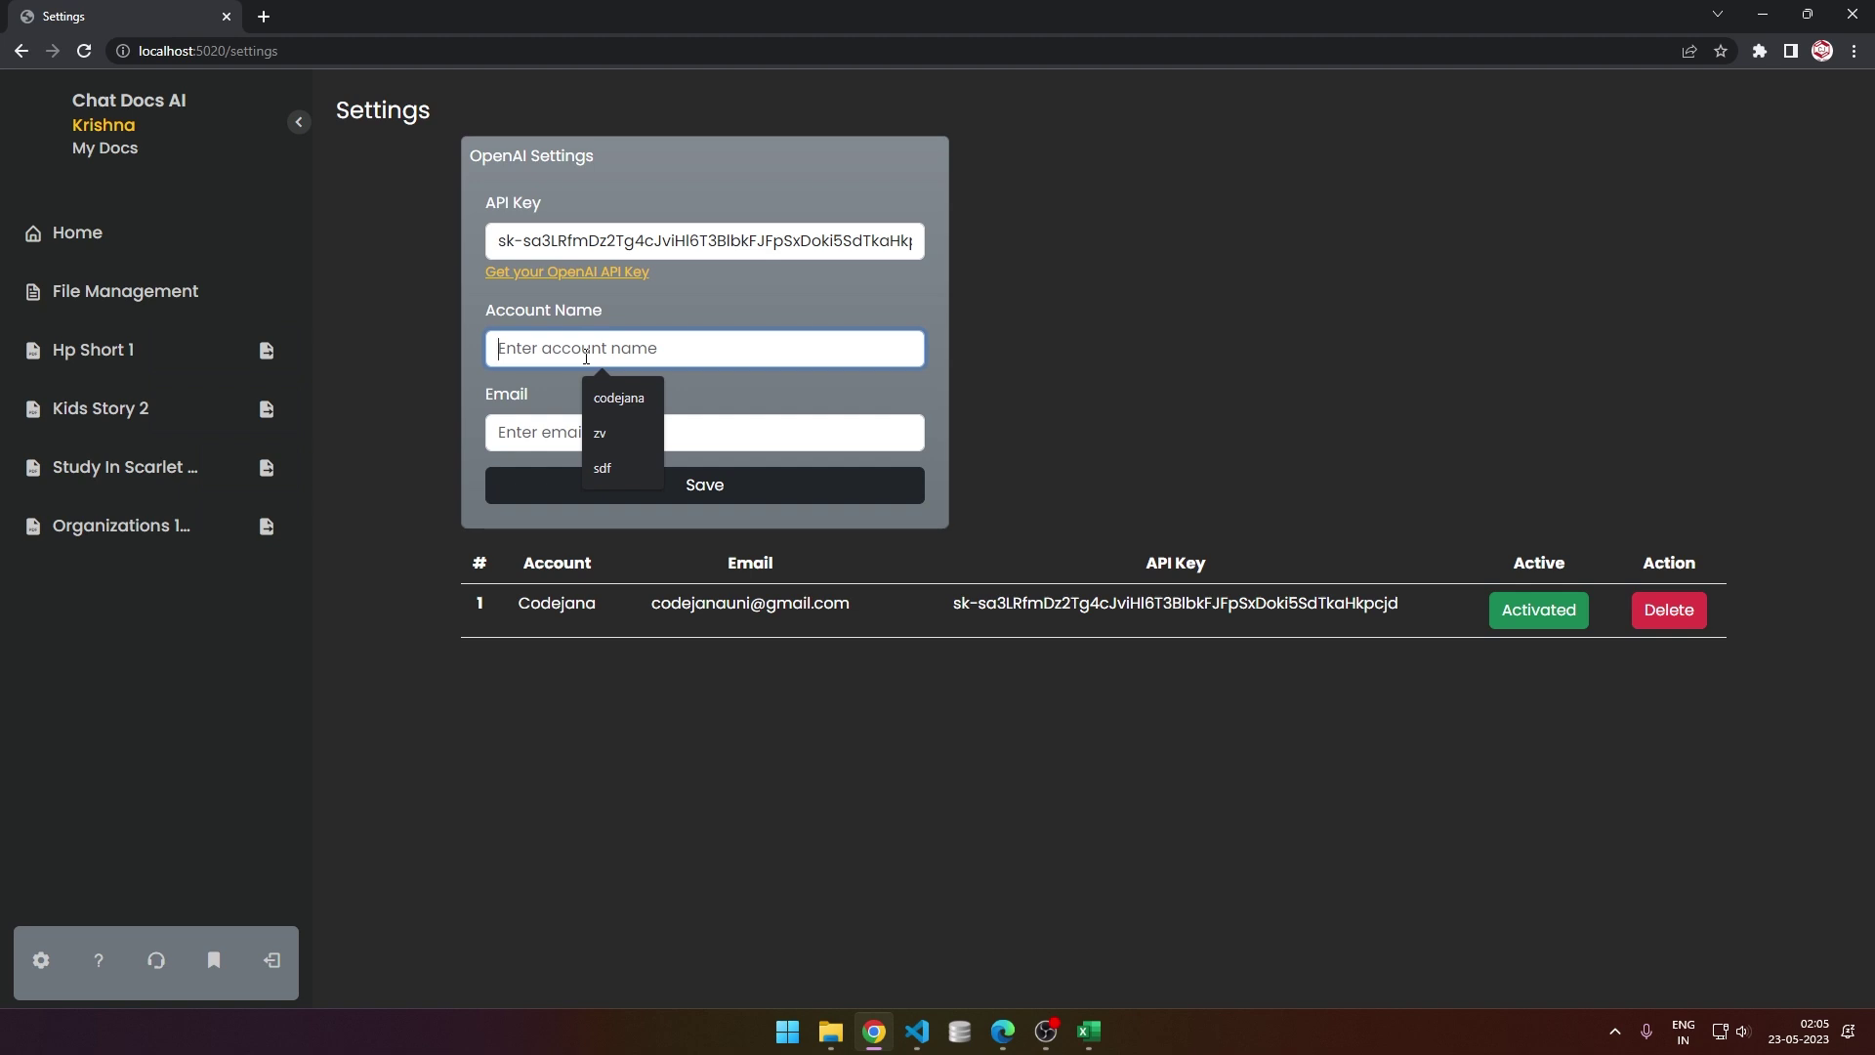
{"action": "type", "text": "demoaccount"}
{"action": "key", "text": "Tab"}
{"action": "type", "text": "demo@g.c"}
{"action": "left_click", "coordinate": [776, 485]}
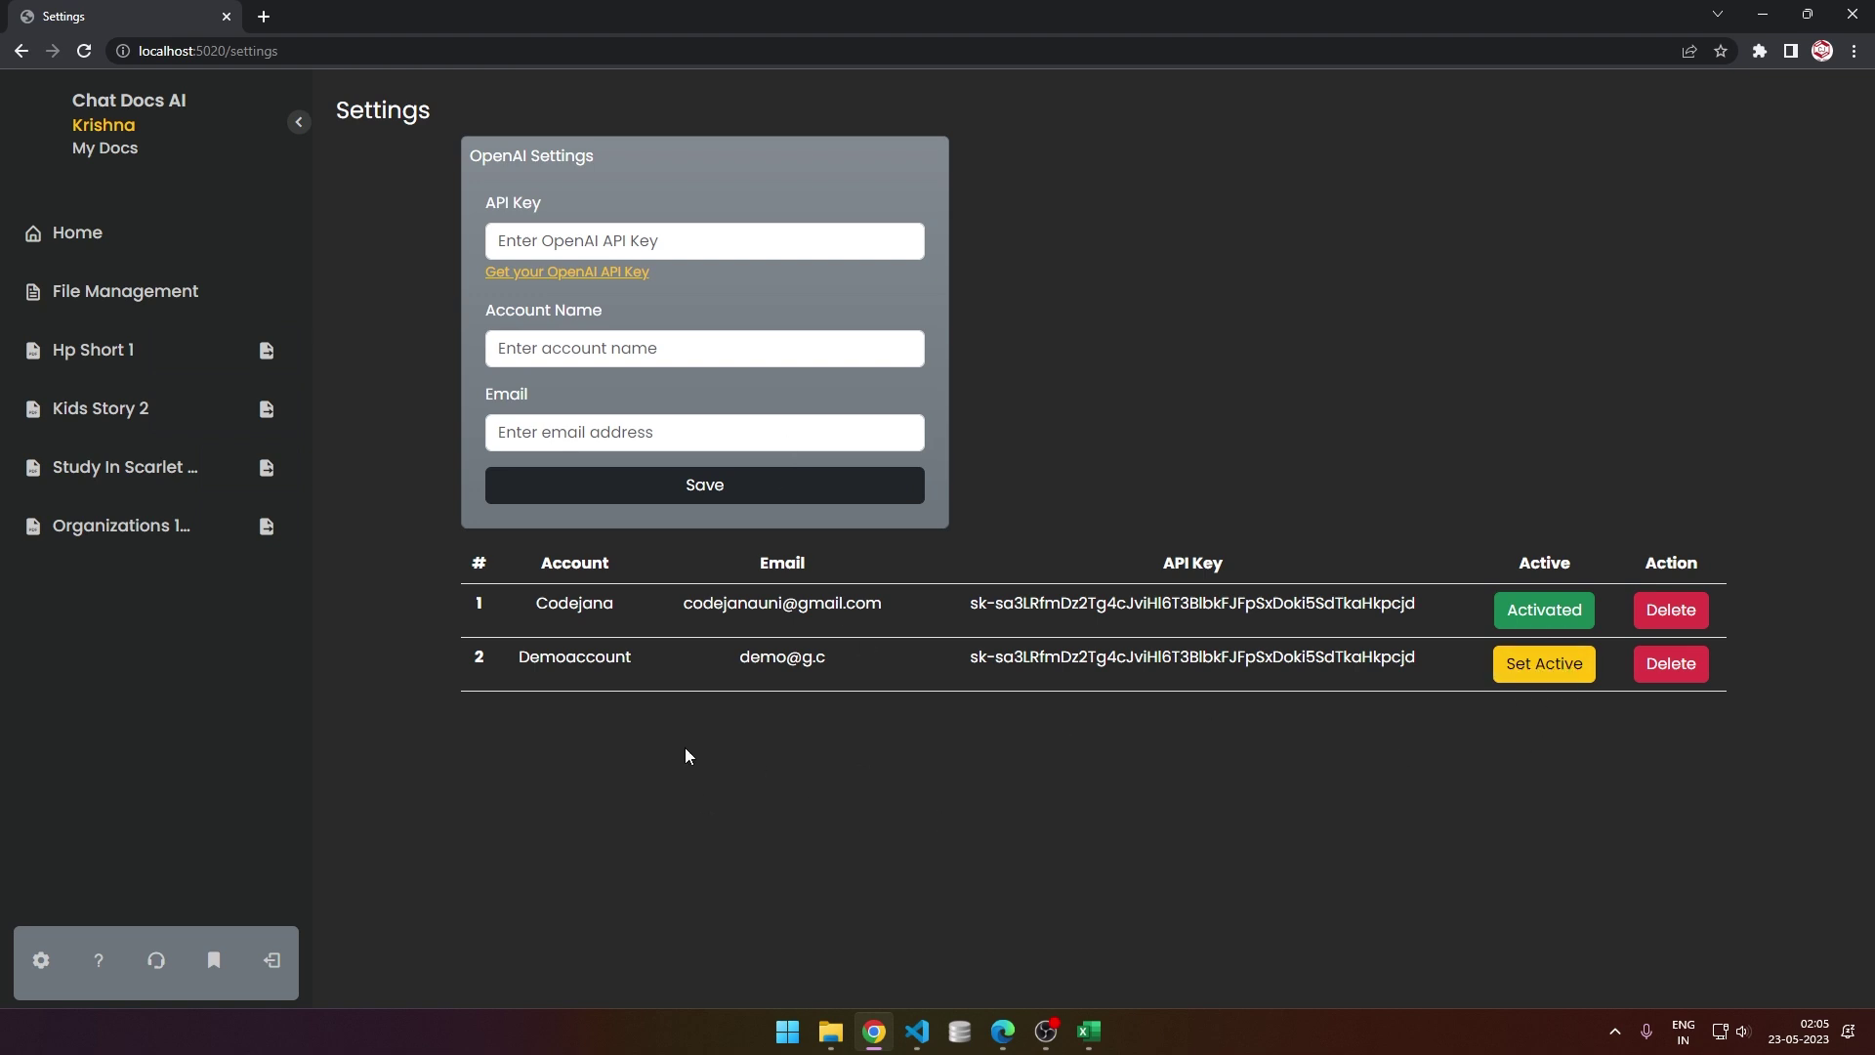
{"action": "left_click", "coordinate": [1542, 668]}
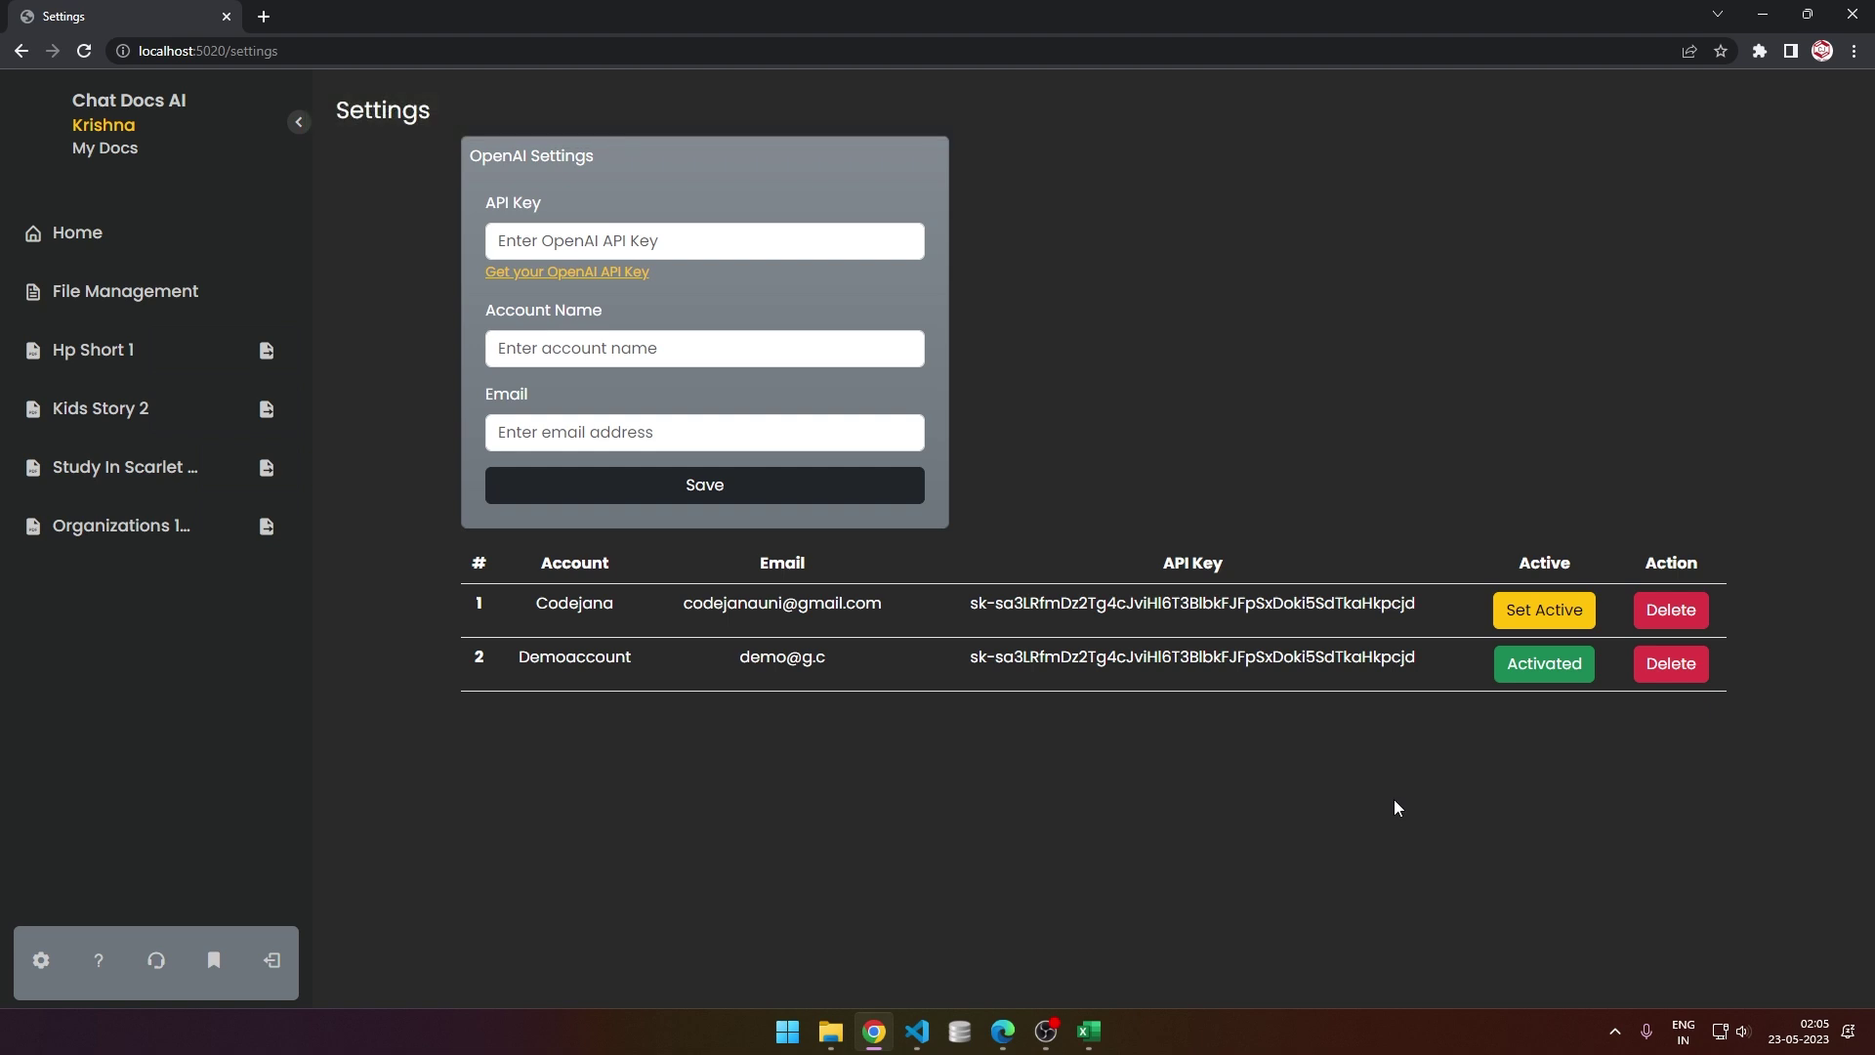
- Log out of ChatDocsAI and go from the login page to the Register form
{"action": "left_click", "coordinate": [272, 960]}
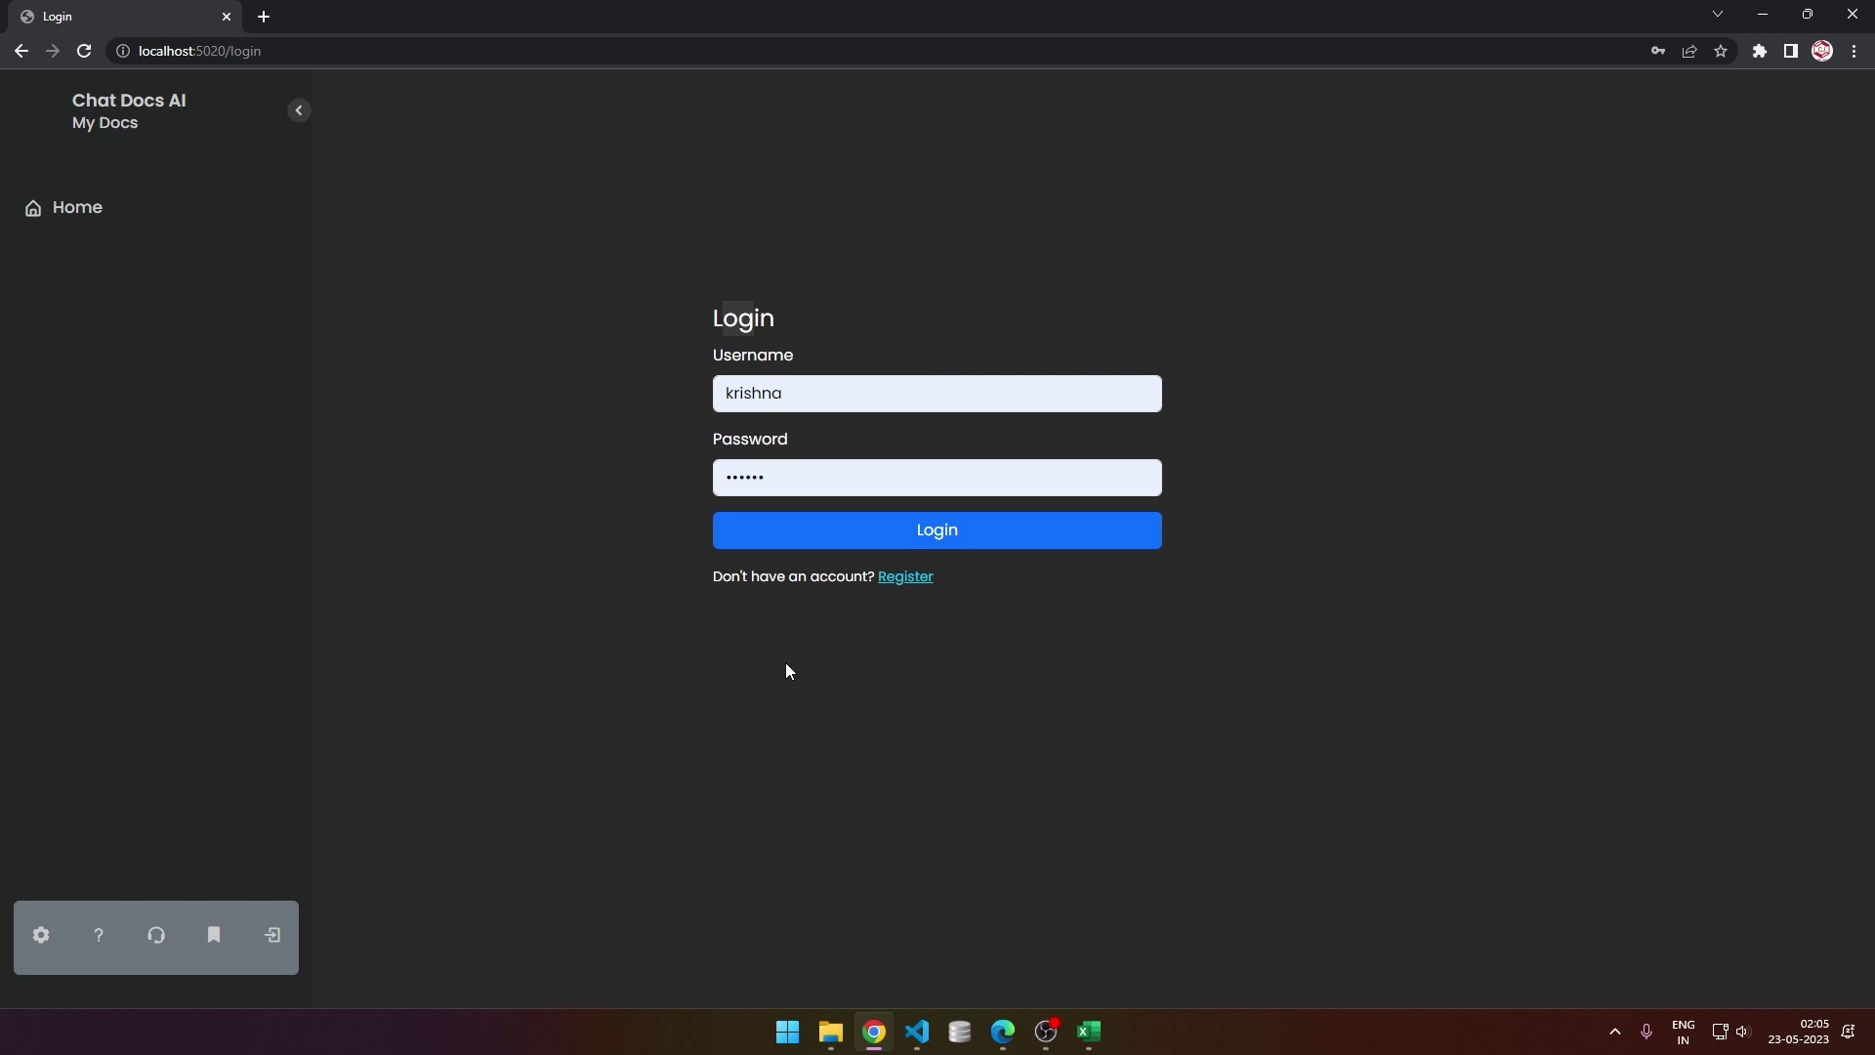
{"action": "left_click", "coordinate": [926, 577]}
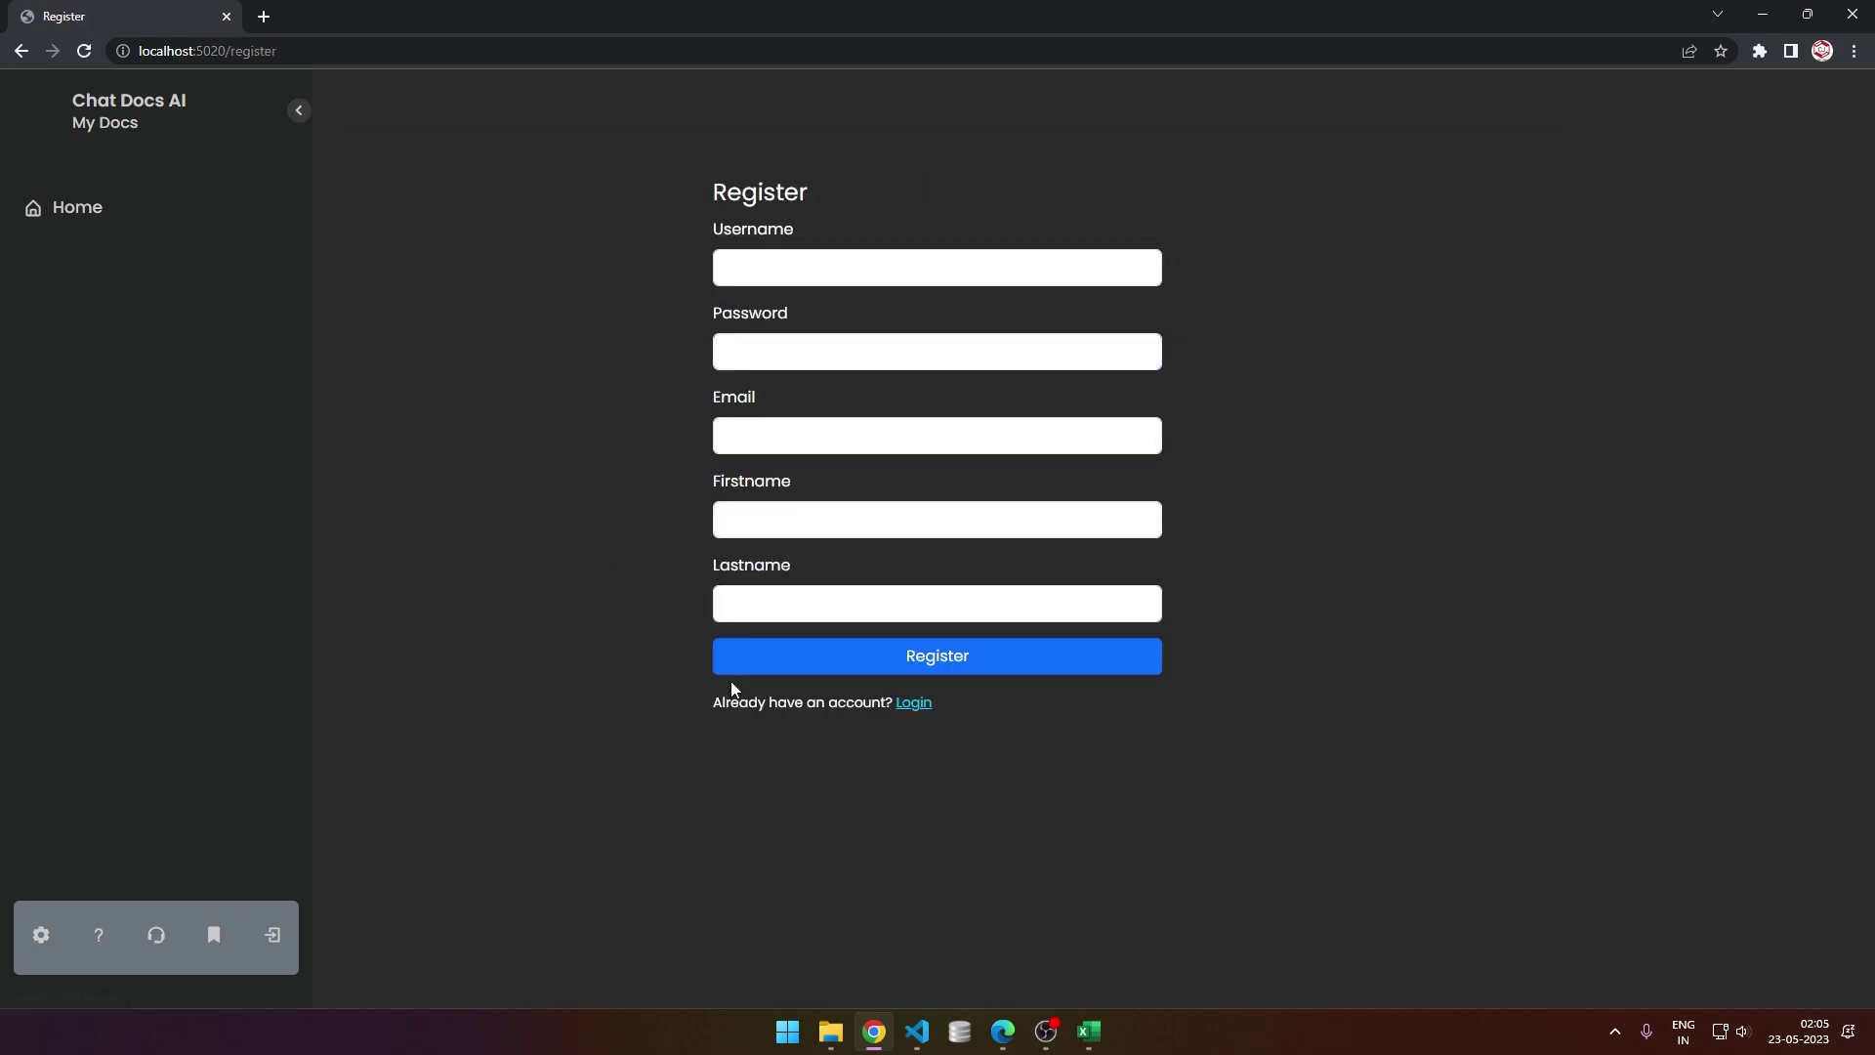